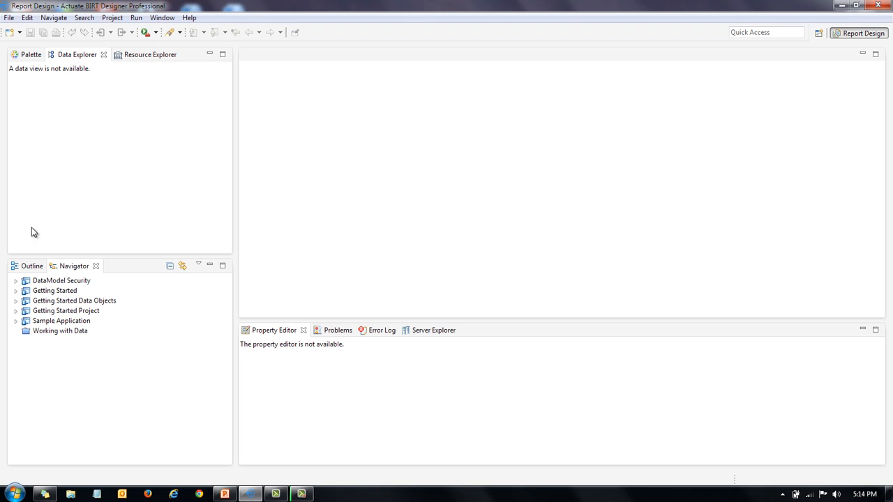
- Create a new data object named Sales in the Getting Started Data Objects project, using the default location
{"action": "left_click", "coordinate": [16, 300]}
{"action": "left_click", "coordinate": [28, 300]}
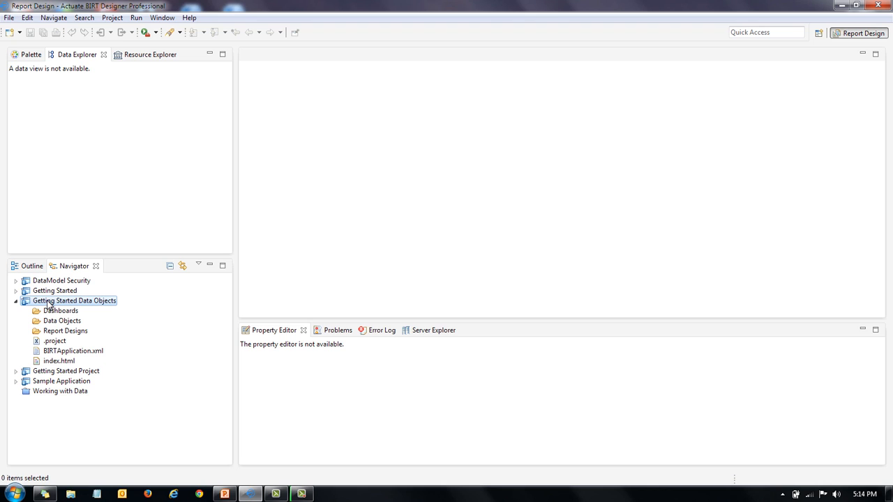
{"action": "left_click", "coordinate": [8, 18]}
{"action": "mouse_move", "coordinate": [43, 32]}
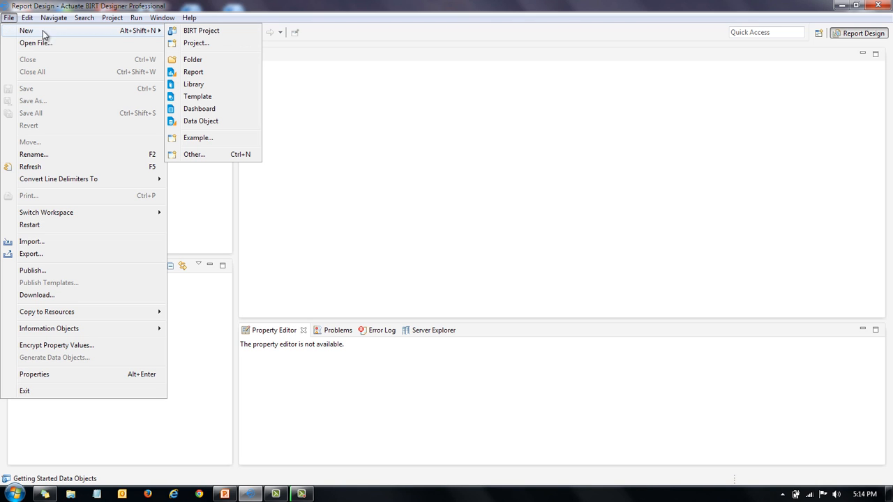
{"action": "left_click", "coordinate": [207, 121]}
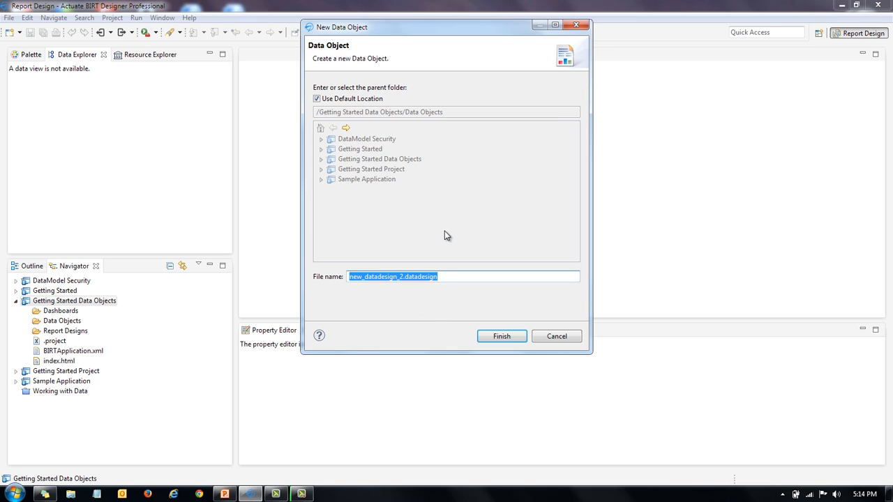
{"action": "type", "text": "Ssles"}
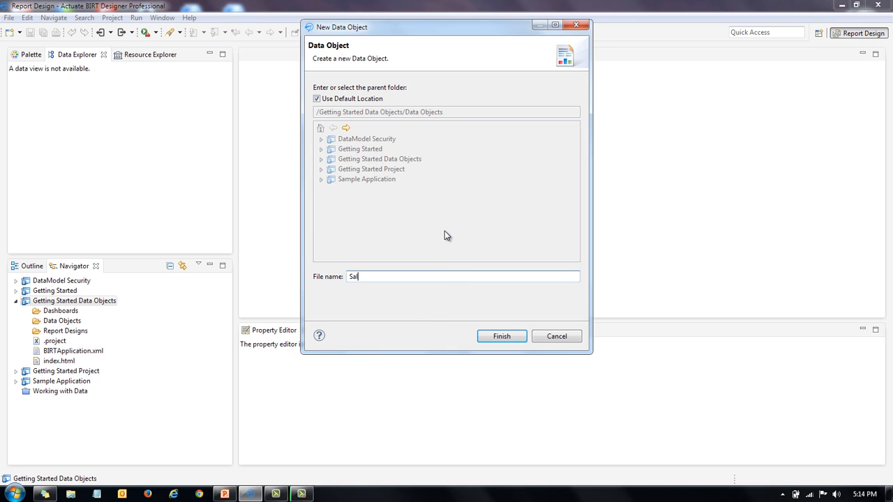
{"action": "left_click", "coordinate": [505, 337]}
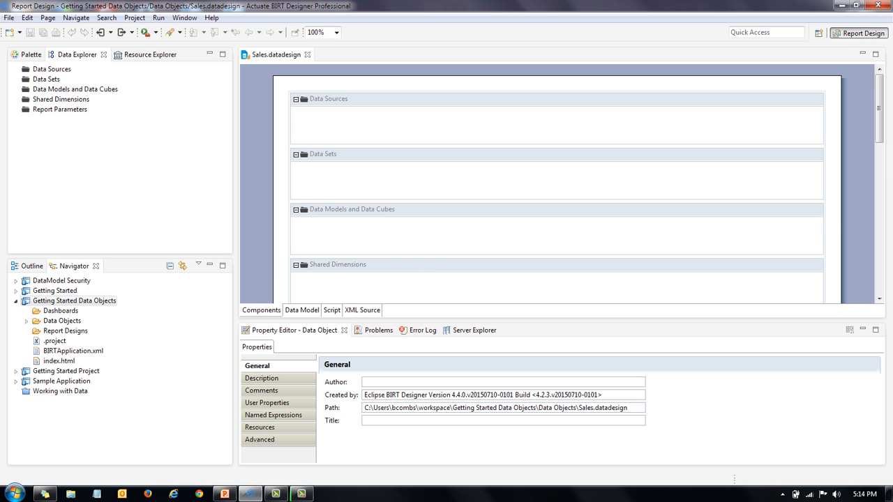
- Start a new data source named MY SQL as a JDBC Database Connection for Query Builder with the MySQL connection profile type
{"action": "left_click_drag", "start_coordinate": [877, 133], "coordinate": [881, 113]}
{"action": "right_click", "coordinate": [329, 127]}
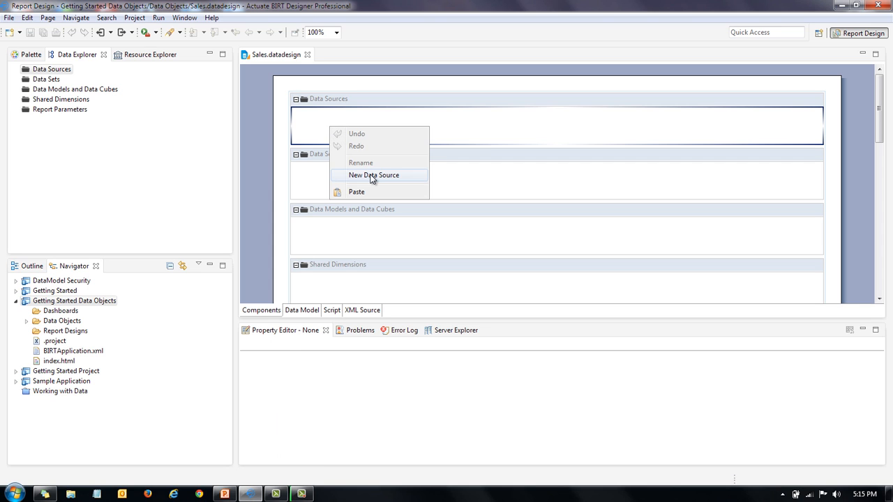
{"action": "left_click", "coordinate": [374, 175]}
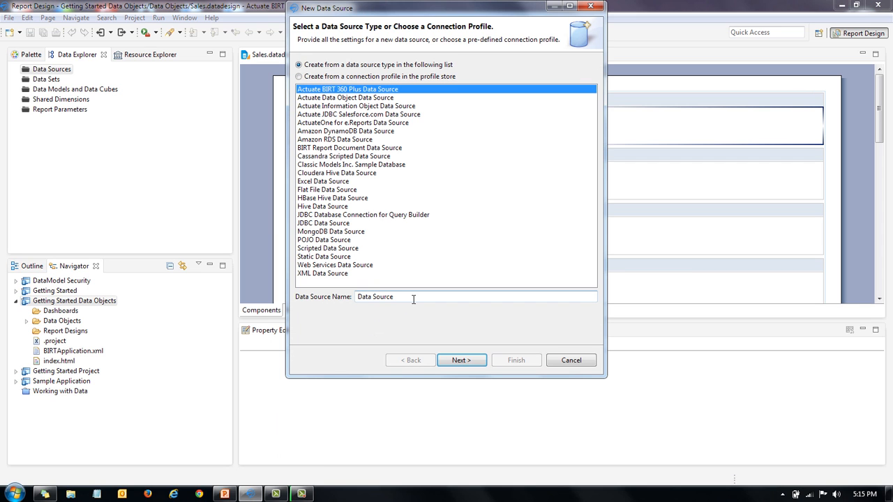
{"action": "left_click_drag", "start_coordinate": [415, 298], "coordinate": [311, 297]}
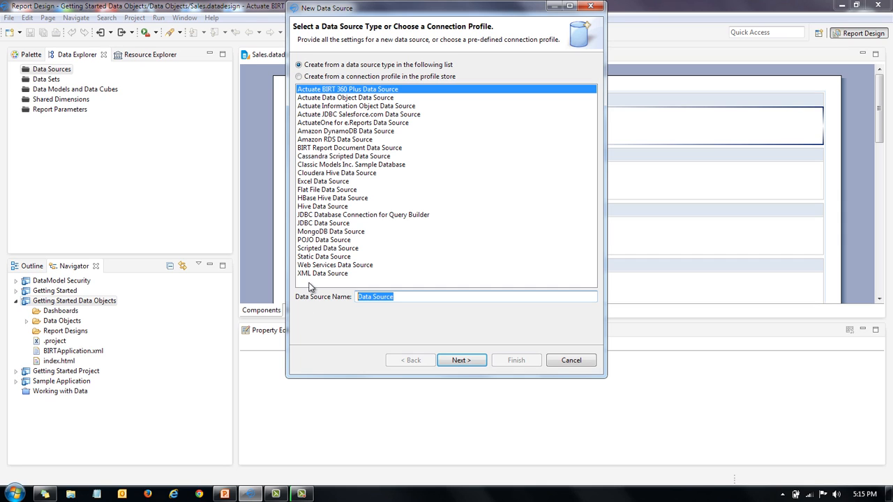
{"action": "left_click", "coordinate": [319, 99]}
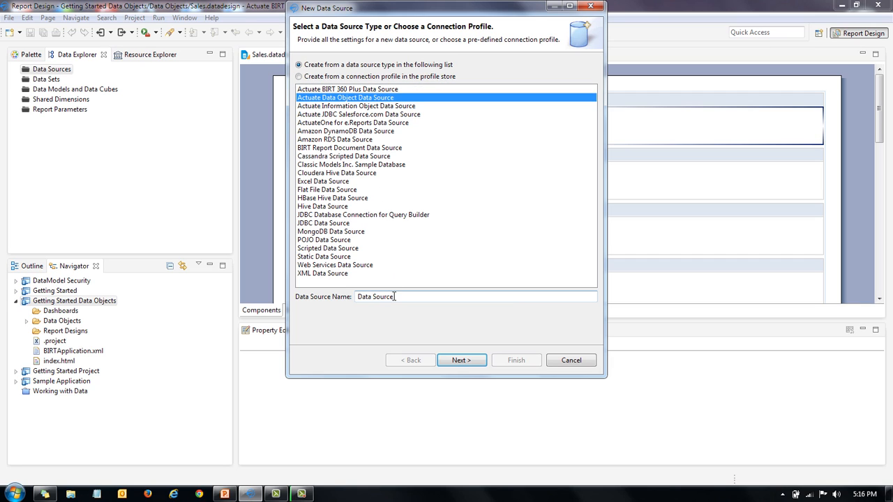
{"action": "left_click_drag", "start_coordinate": [402, 297], "coordinate": [335, 297]}
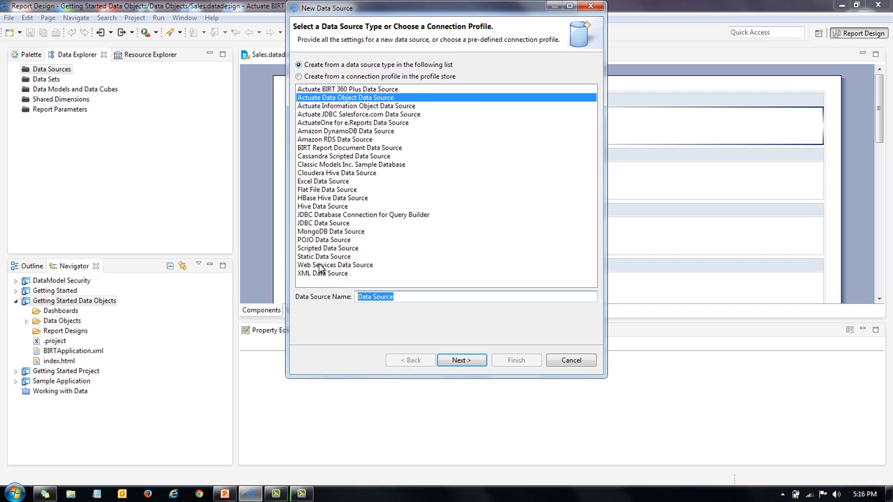
{"action": "type", "text": "MY SQL"}
{"action": "left_click", "coordinate": [325, 216]}
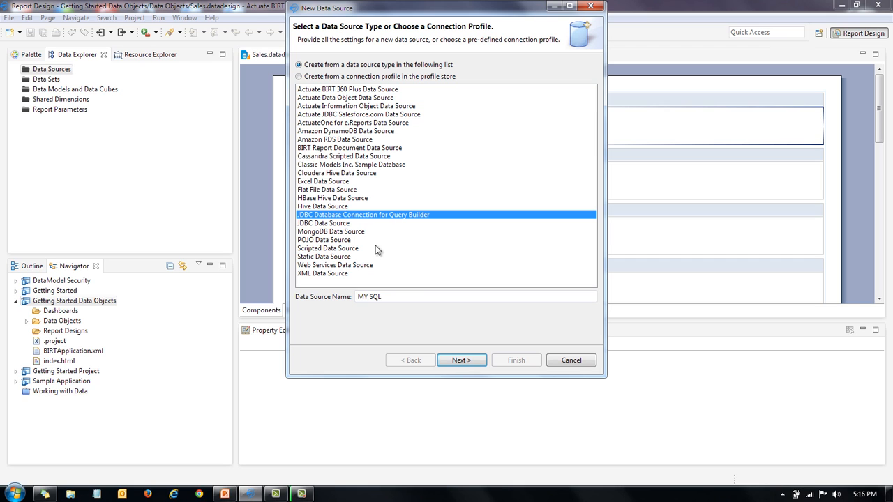
{"action": "left_click", "coordinate": [460, 361]}
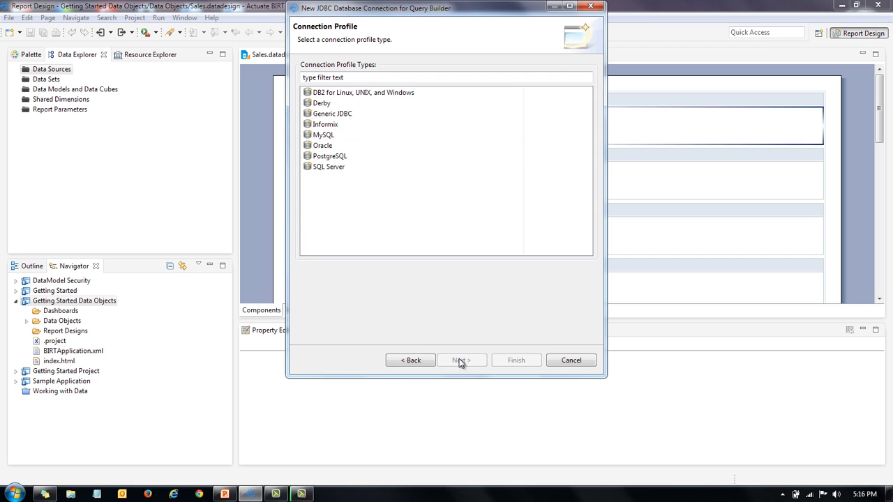
{"action": "left_click", "coordinate": [308, 136]}
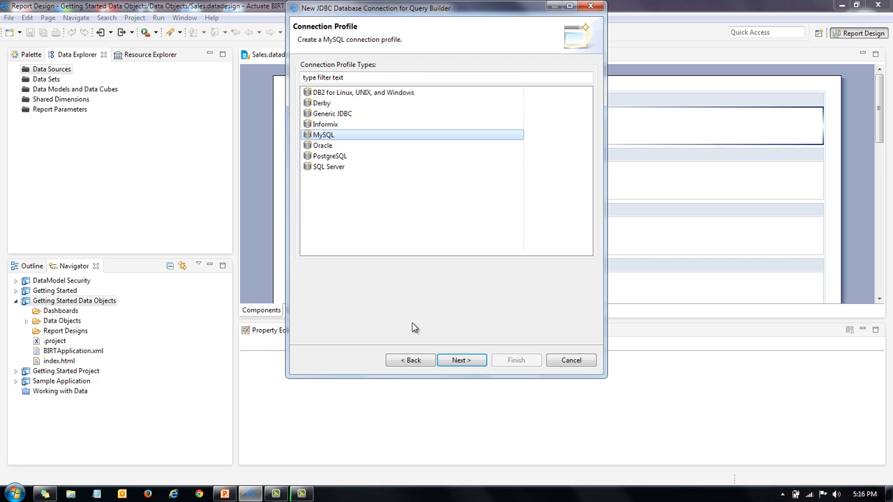
{"action": "left_click", "coordinate": [461, 360]}
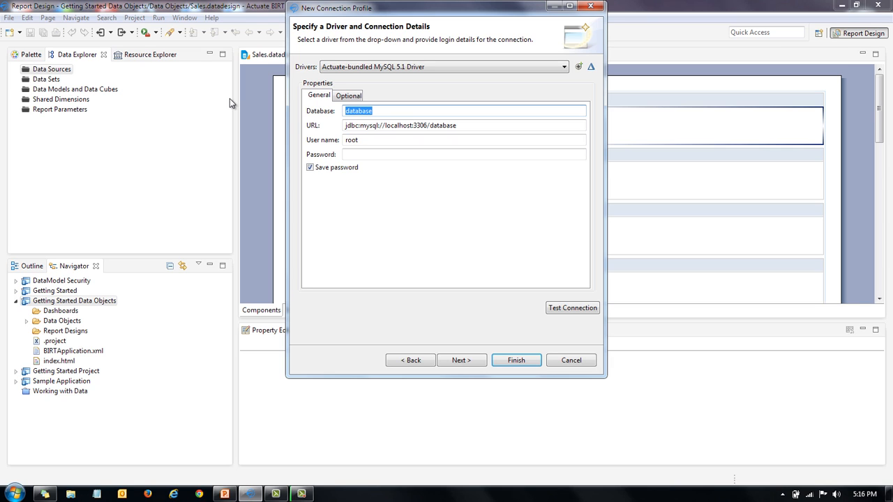
- Set the MySQL database to classicmodels and the URL to jdbc:mysql://localhost:3306/classicmodels, and enter the account password
{"action": "type", "text": "classicmodels"}
{"action": "double_click", "coordinate": [436, 126]}
{"action": "type", "text": "classicmod"}
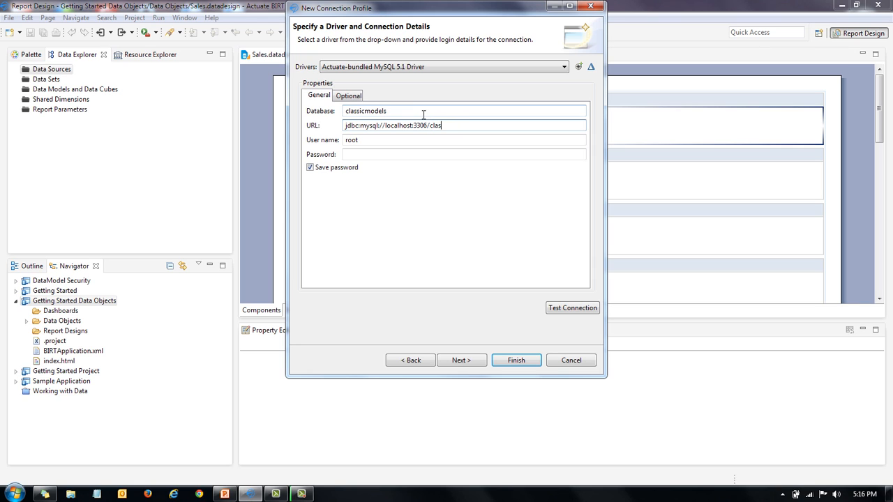
{"action": "type", "text": "els"}
{"action": "left_click", "coordinate": [353, 155]}
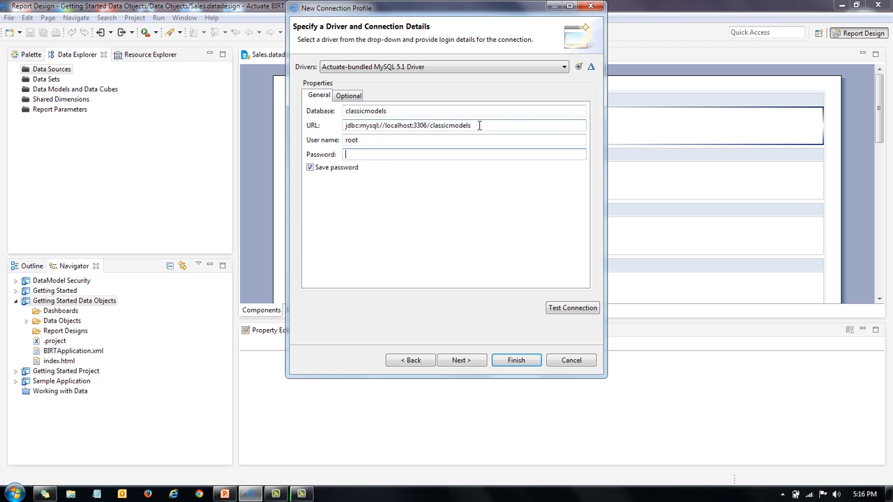
{"action": "type", "text": "••••••••"}
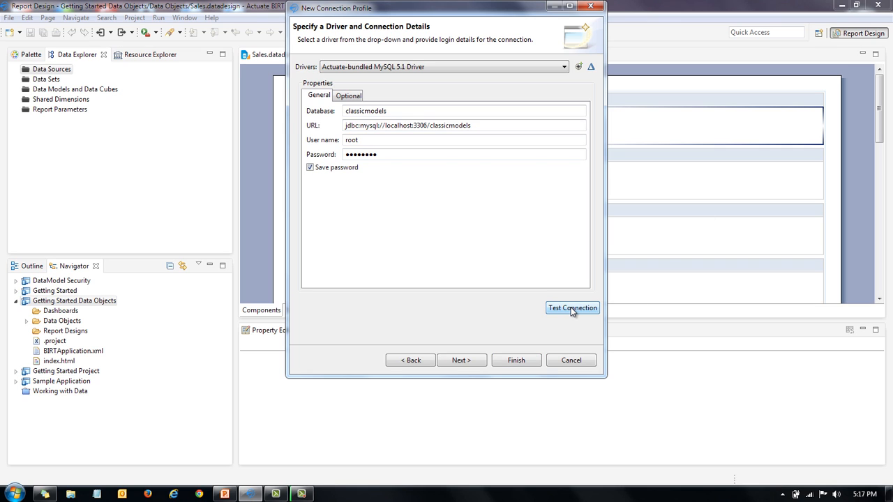
- Test the MySQL connection and finish creating the MY SQL data source
{"action": "left_click", "coordinate": [572, 309]}
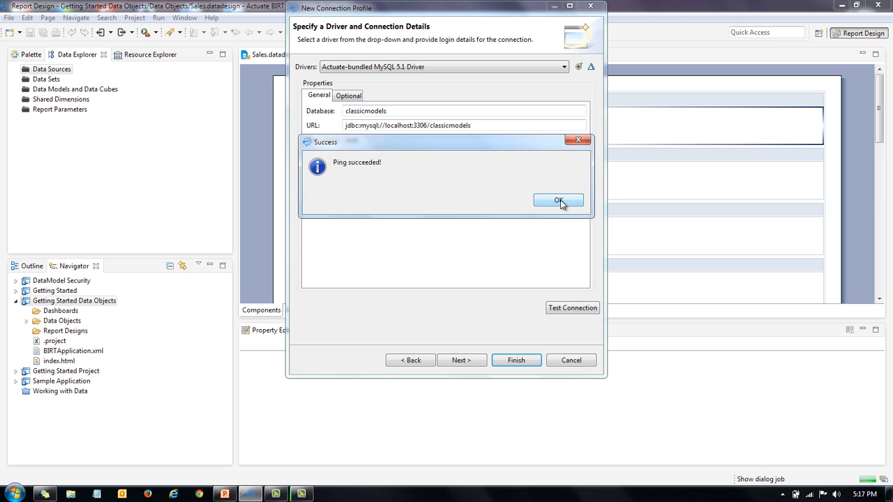
{"action": "left_click", "coordinate": [560, 202]}
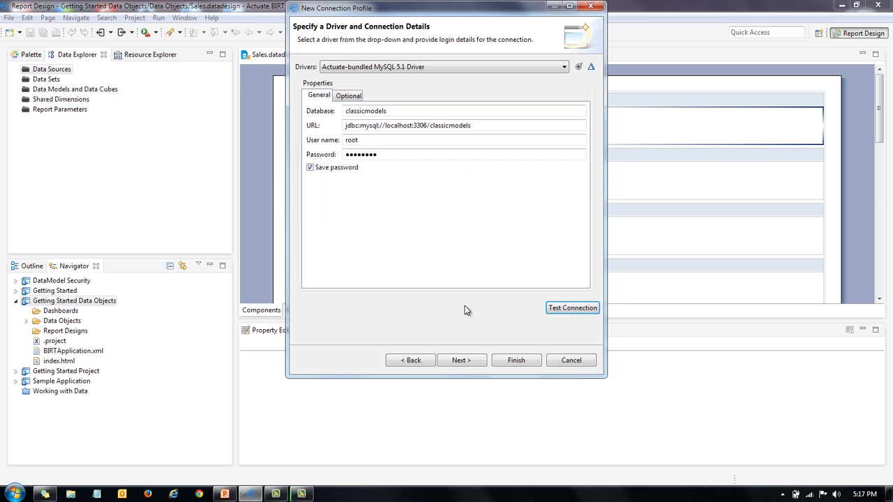
{"action": "left_click", "coordinate": [516, 360]}
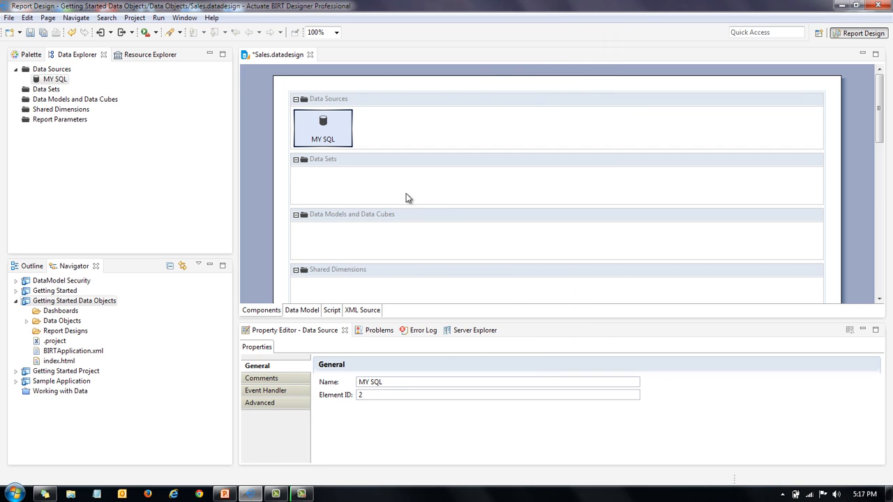
- Start another data source named MS SQL as a JDBC Database Connection for Query Builder with the SQL Server connection profile type
{"action": "right_click", "coordinate": [412, 128]}
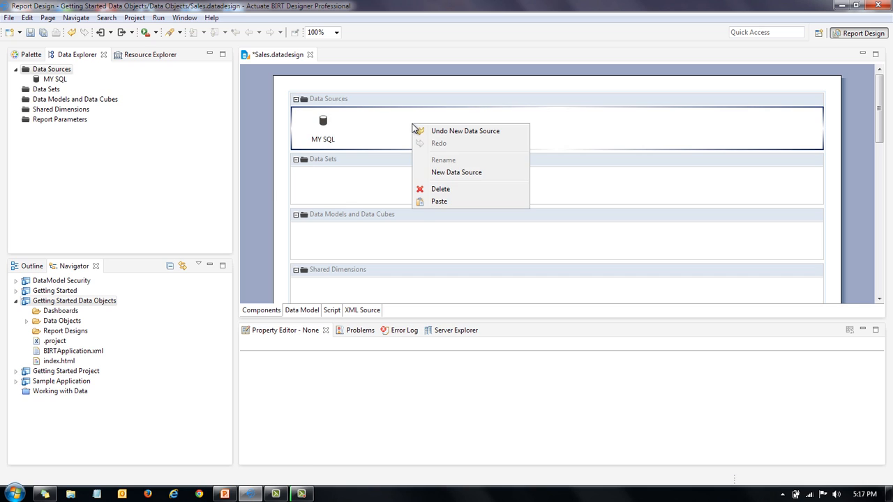
{"action": "left_click", "coordinate": [459, 175]}
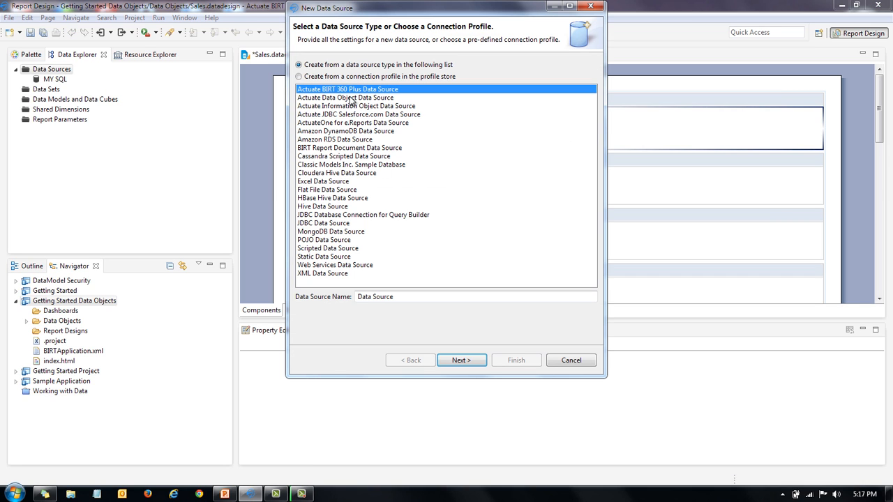
{"action": "left_click_drag", "start_coordinate": [409, 297], "coordinate": [315, 299]}
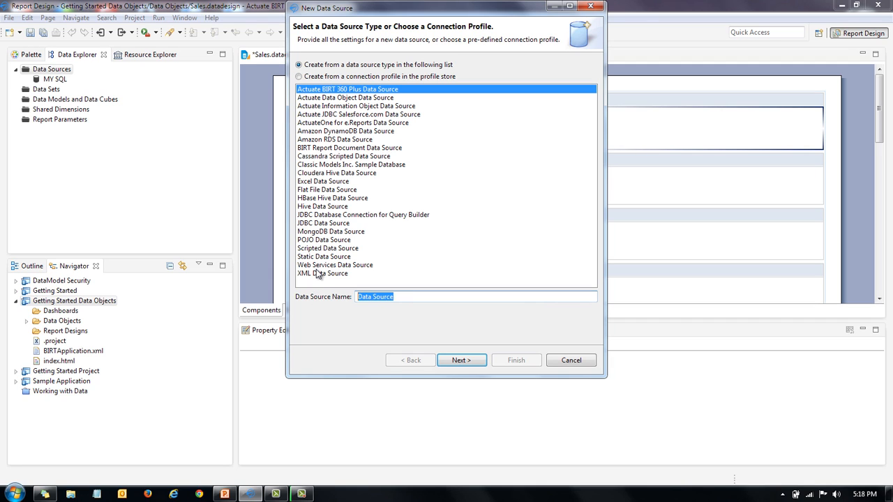
{"action": "type", "text": "MS SQL"}
{"action": "left_click", "coordinate": [332, 217]}
{"action": "left_click", "coordinate": [462, 361]}
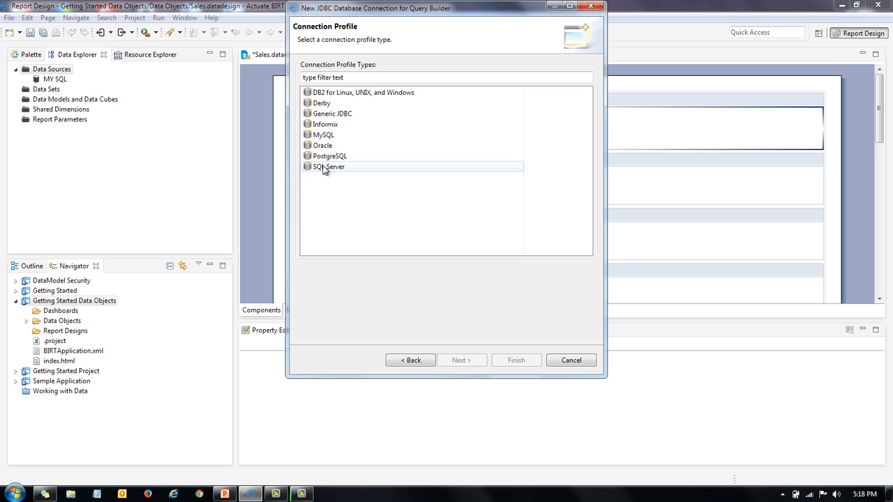
{"action": "left_click", "coordinate": [324, 167]}
{"action": "left_click", "coordinate": [462, 360]}
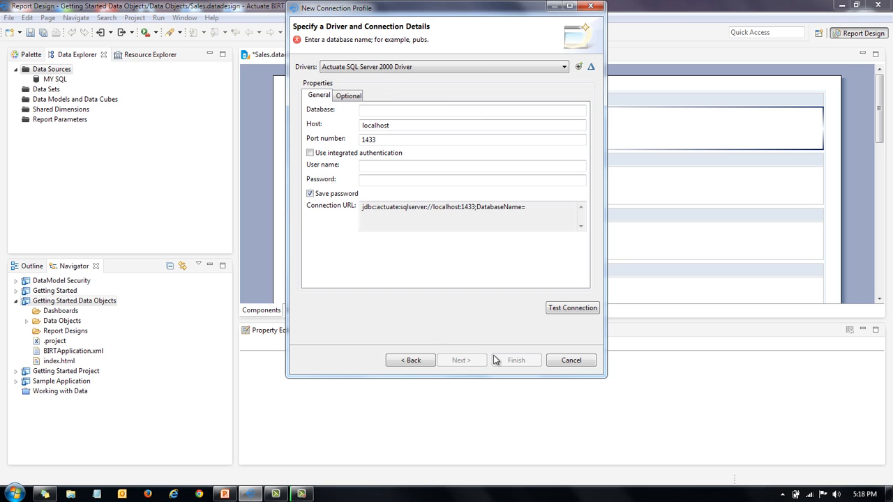
- Select the Actuate SQL Server 2008 Driver and set the database name to classicmodels
{"action": "left_click", "coordinate": [443, 68]}
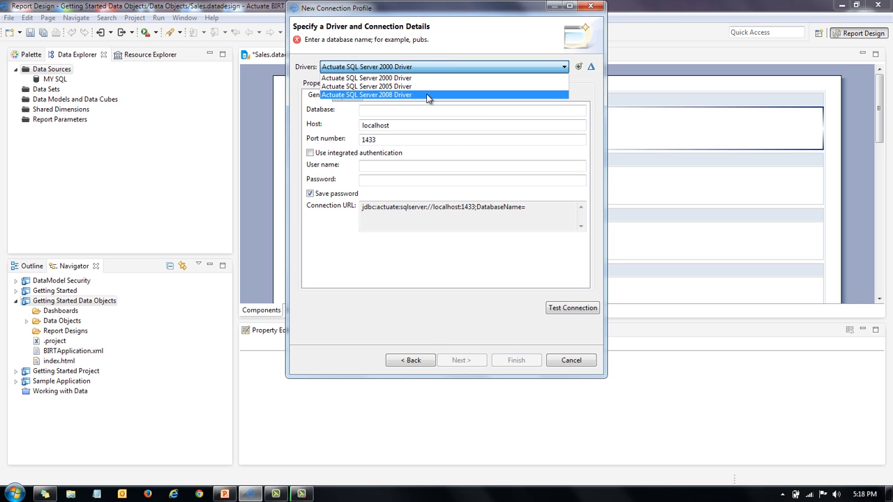
{"action": "left_click", "coordinate": [427, 95]}
{"action": "left_click", "coordinate": [407, 109]}
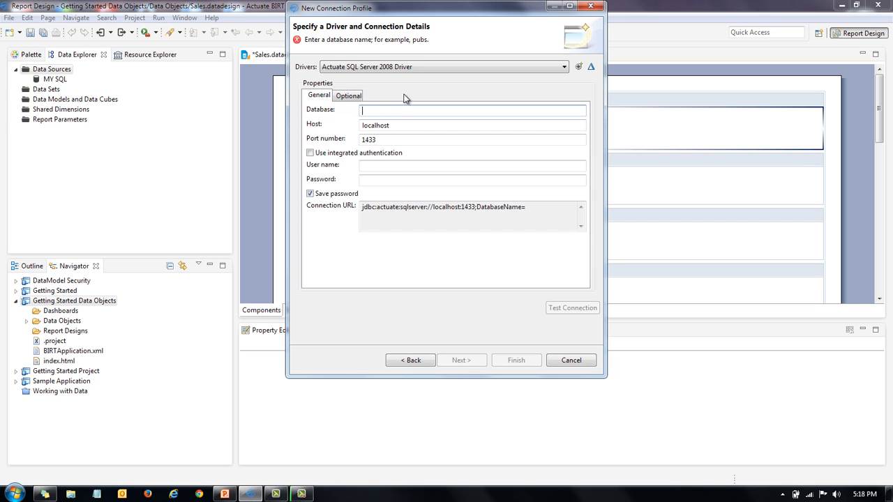
{"action": "type", "text": "classicmodels"}
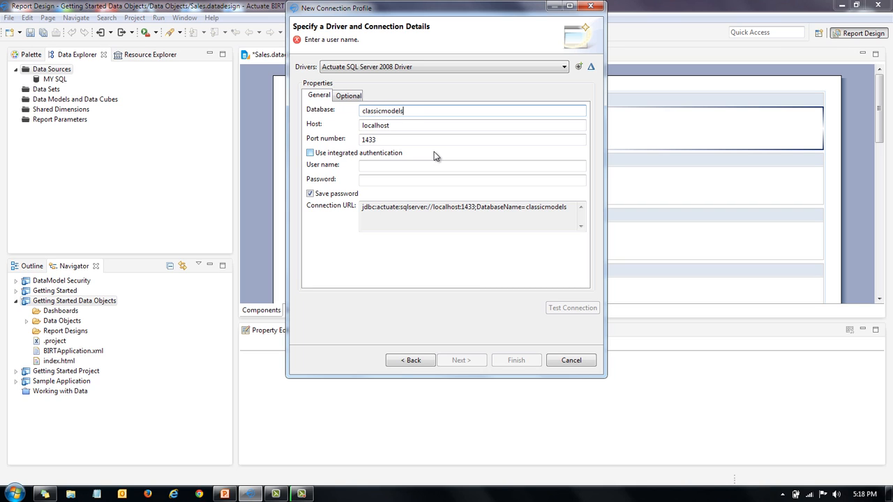
- Enter the SQL Server login with user name sa and the account password
{"action": "left_click", "coordinate": [373, 166]}
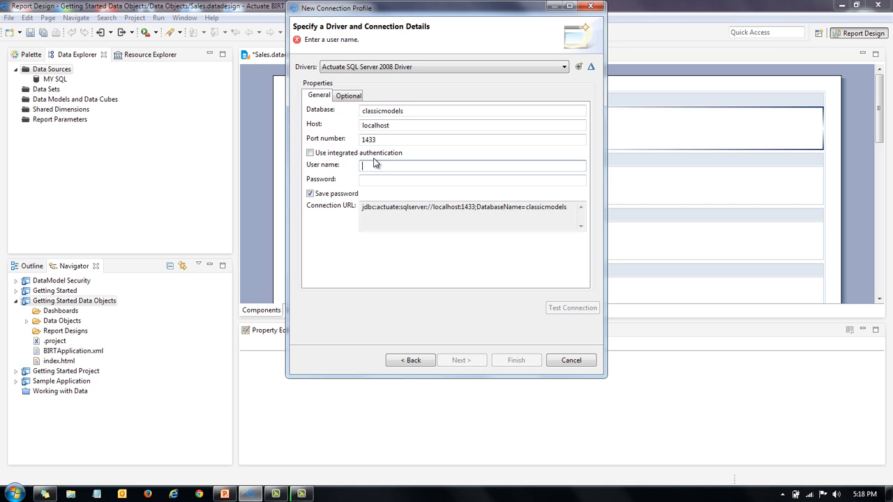
{"action": "type", "text": "sa"}
{"action": "key", "text": "Tab"}
{"action": "type", "text": "••"}
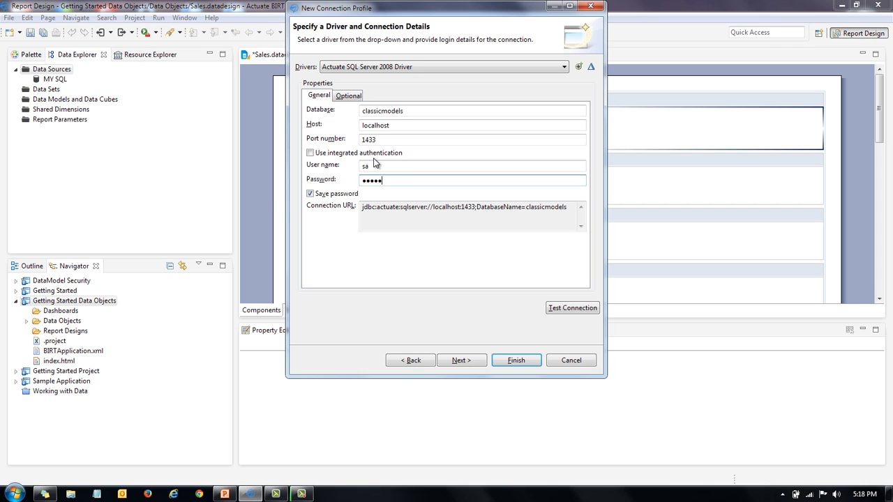
- Test the SQL Server connection and finish creating the MS SQL data source
{"action": "left_click", "coordinate": [559, 310]}
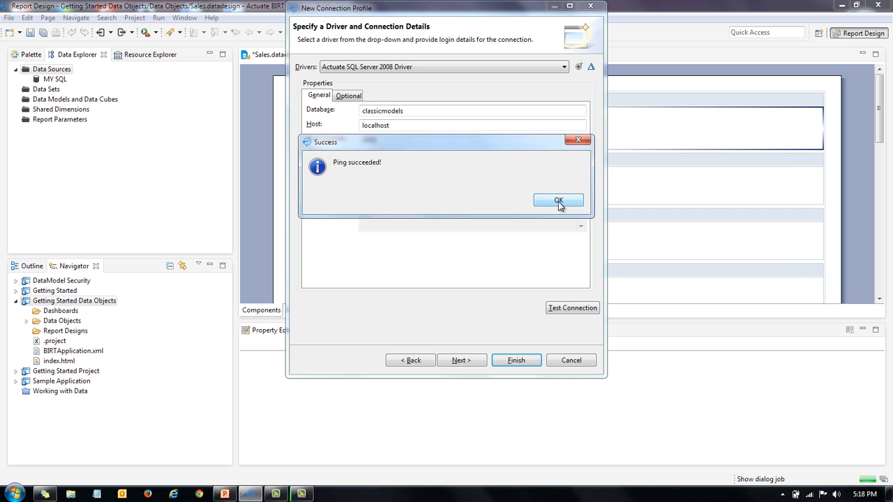
{"action": "left_click", "coordinate": [559, 201]}
{"action": "left_click", "coordinate": [516, 361]}
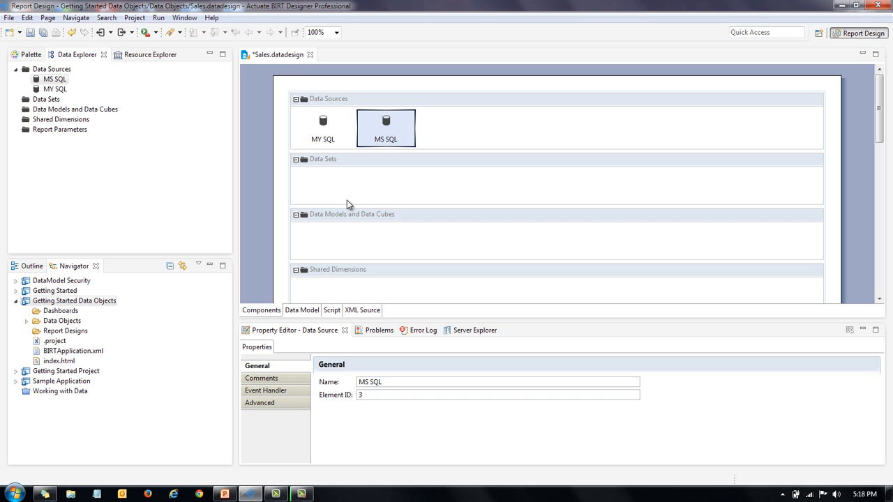
- Start a new SQL Select Query data set named Customer Data on the MY SQL data source
{"action": "right_click", "coordinate": [313, 185]}
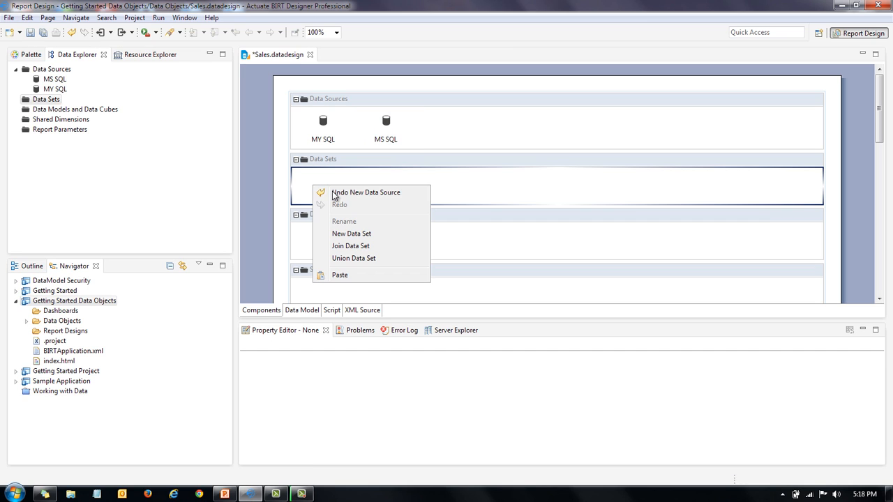
{"action": "left_click", "coordinate": [358, 238]}
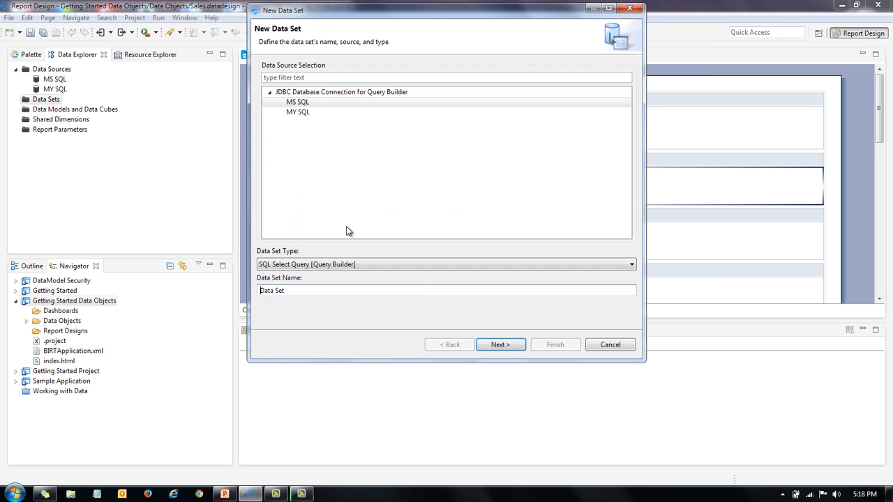
{"action": "left_click", "coordinate": [301, 113]}
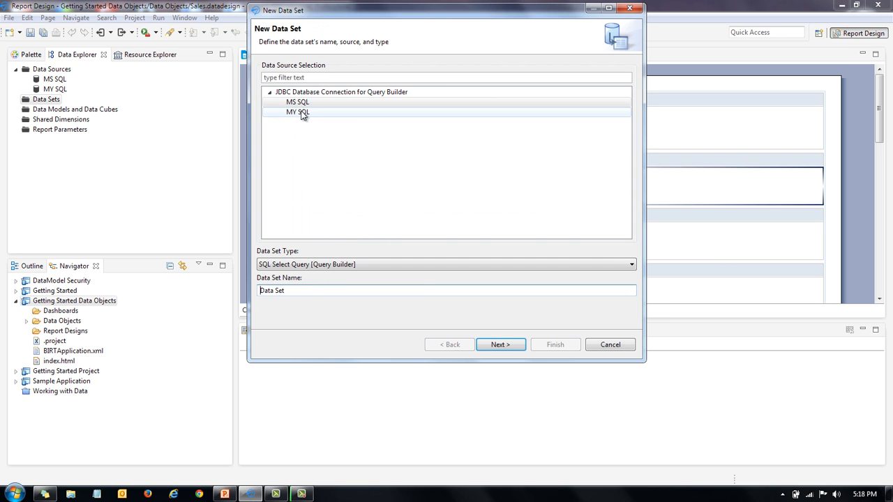
{"action": "left_click", "coordinate": [307, 292]}
{"action": "left_click_drag", "start_coordinate": [247, 289], "coordinate": [173, 284]}
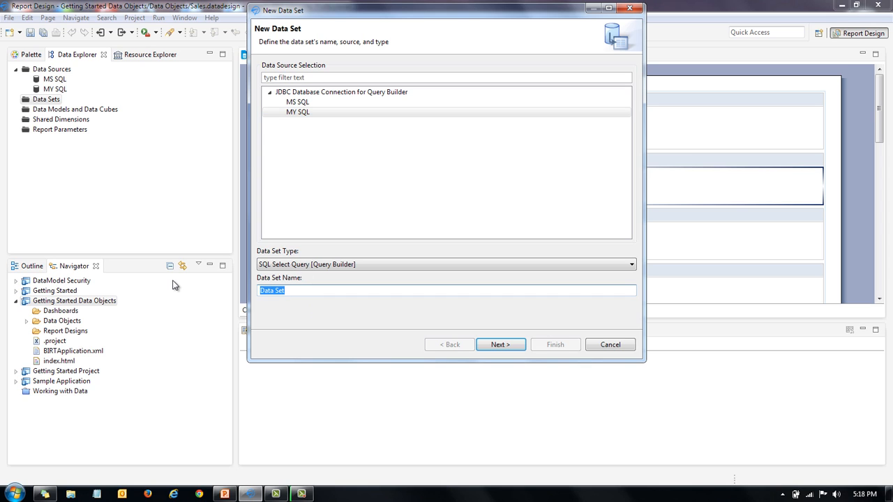
{"action": "type", "text": "Customer"}
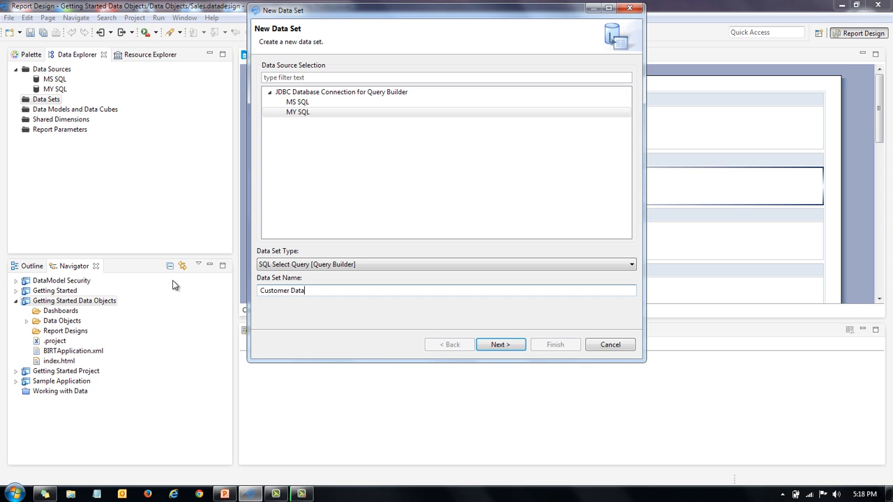
{"action": "left_click", "coordinate": [497, 346]}
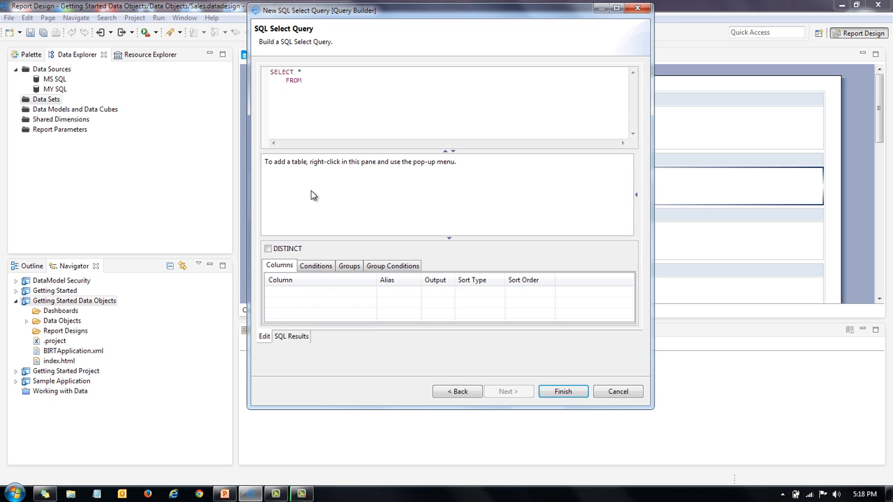
- Add the customers table from the classicmodels schema to the query and enlarge its box to show the full column names
{"action": "right_click", "coordinate": [343, 202]}
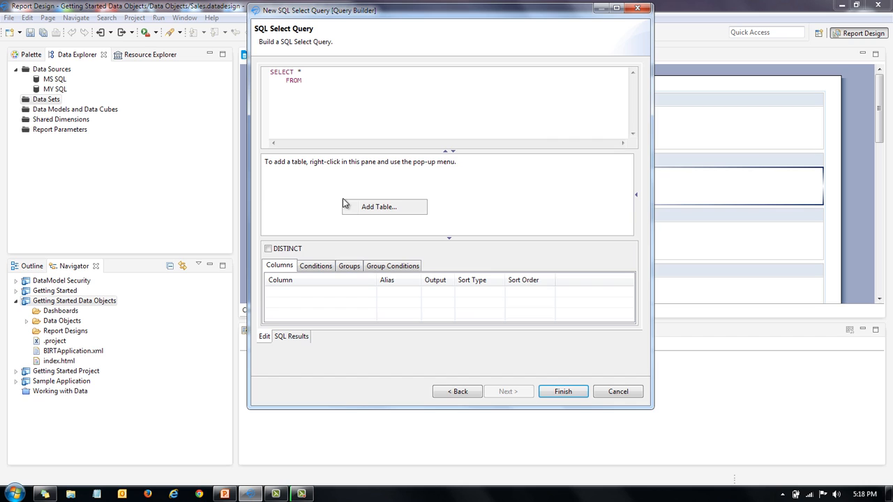
{"action": "left_click", "coordinate": [389, 207]}
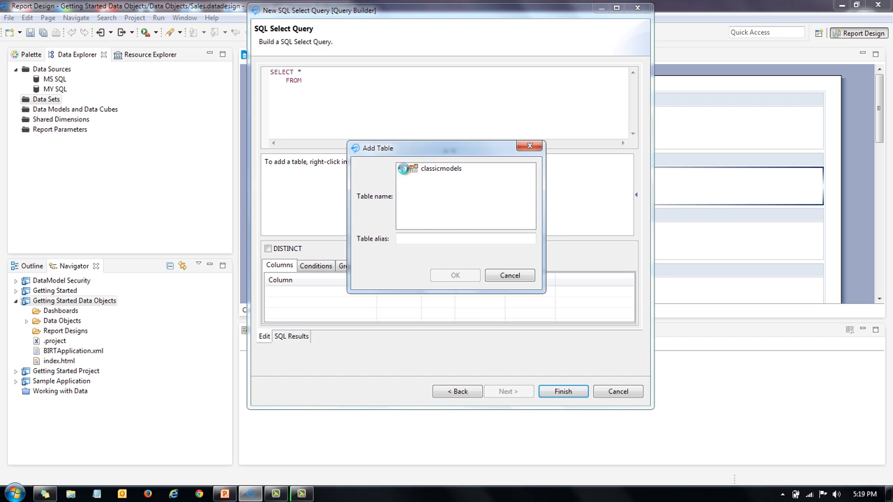
{"action": "left_click", "coordinate": [405, 169]}
{"action": "left_click", "coordinate": [438, 180]}
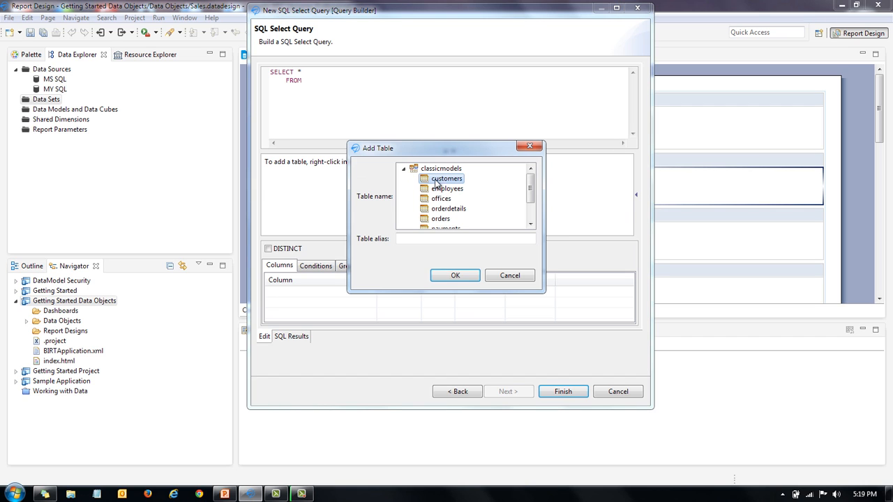
{"action": "left_click", "coordinate": [464, 279]}
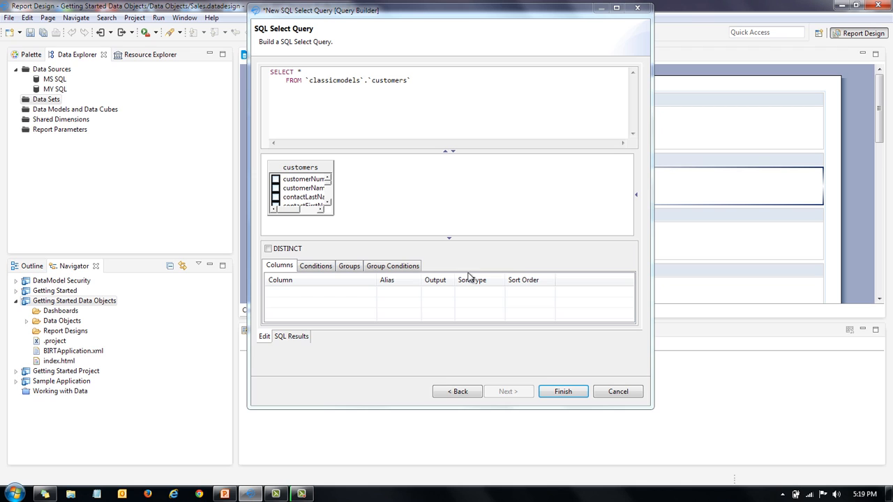
{"action": "left_click", "coordinate": [334, 217]}
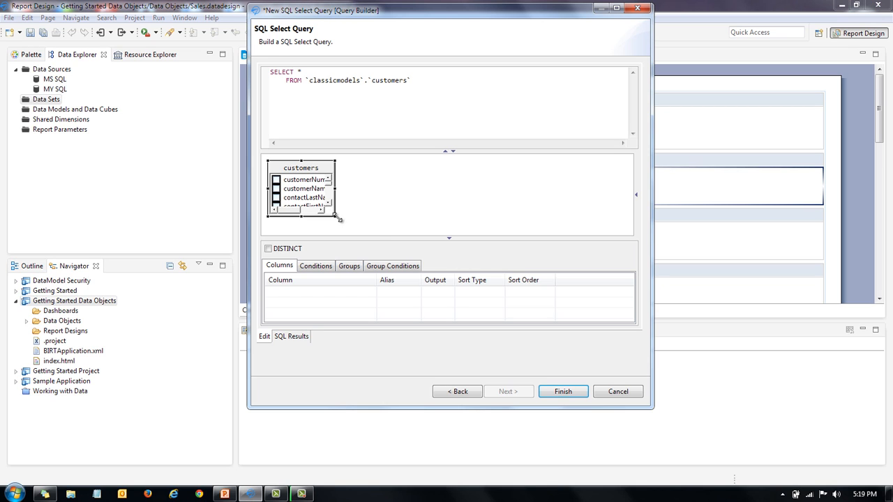
{"action": "left_click_drag", "start_coordinate": [336, 217], "coordinate": [377, 237]}
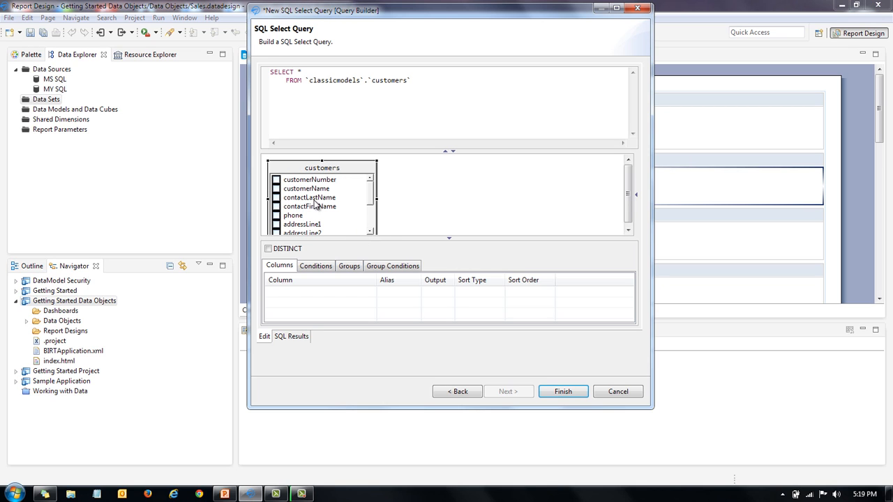
- Select the customerNumber, customerName and contactLastName columns for the query, and clear the three selections again
{"action": "left_click", "coordinate": [276, 180]}
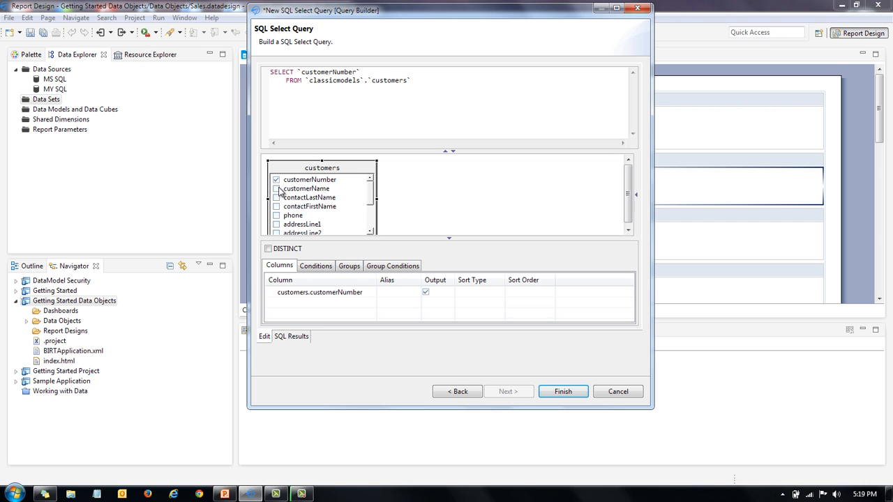
{"action": "left_click", "coordinate": [276, 189]}
{"action": "left_click", "coordinate": [276, 198]}
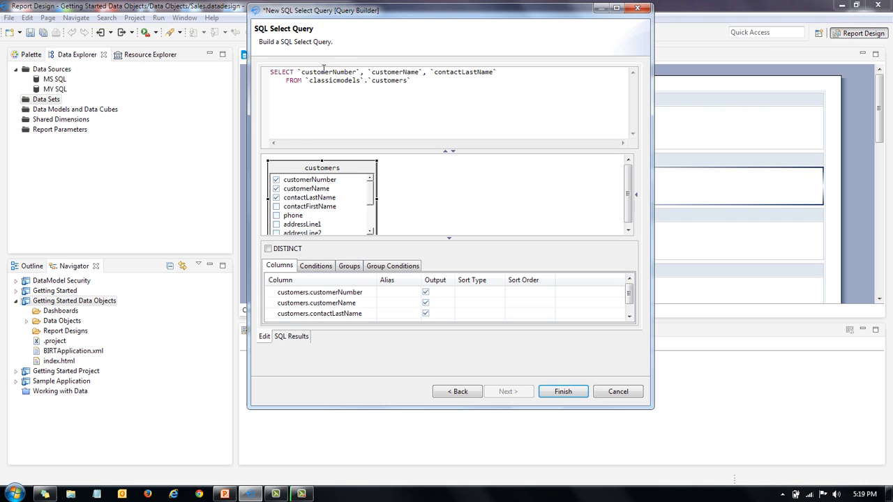
{"action": "left_click", "coordinate": [276, 180]}
{"action": "left_click", "coordinate": [277, 190]}
{"action": "left_click", "coordinate": [277, 199]}
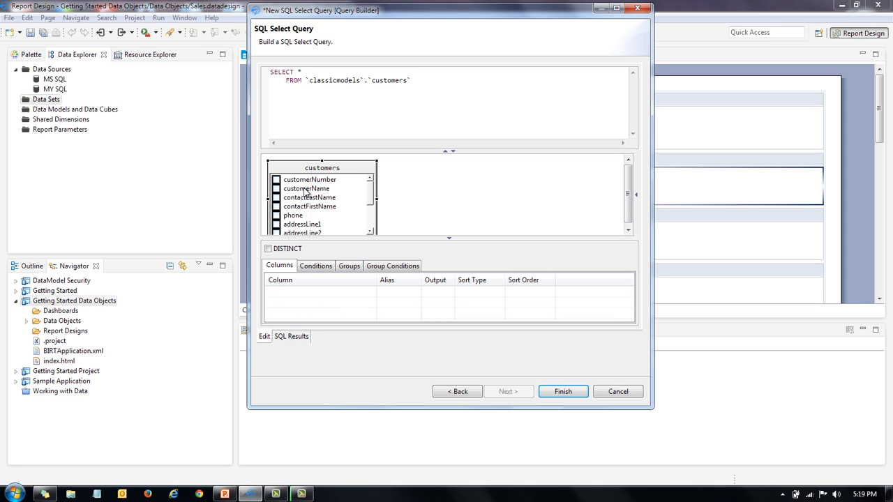
- Finish the Customer Data query, review its output columns and preview results, and accept the data set
{"action": "left_click", "coordinate": [561, 390]}
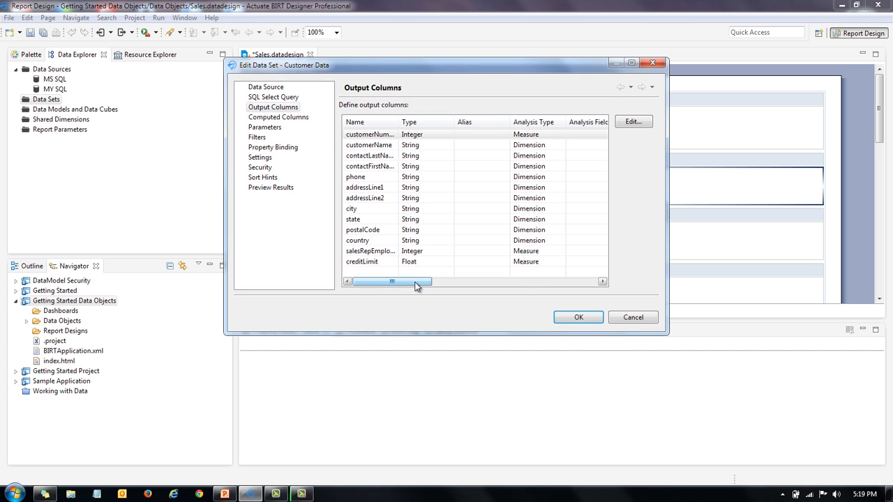
{"action": "left_click_drag", "start_coordinate": [417, 283], "coordinate": [604, 295]}
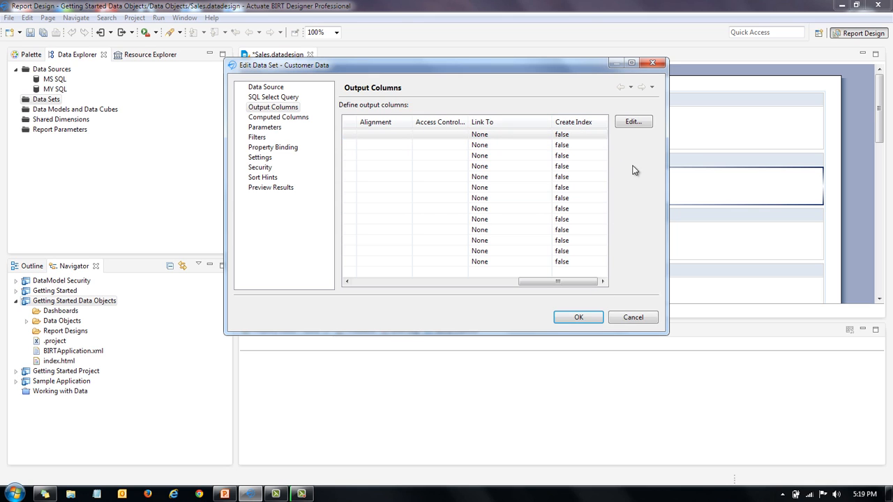
{"action": "left_click", "coordinate": [270, 188]}
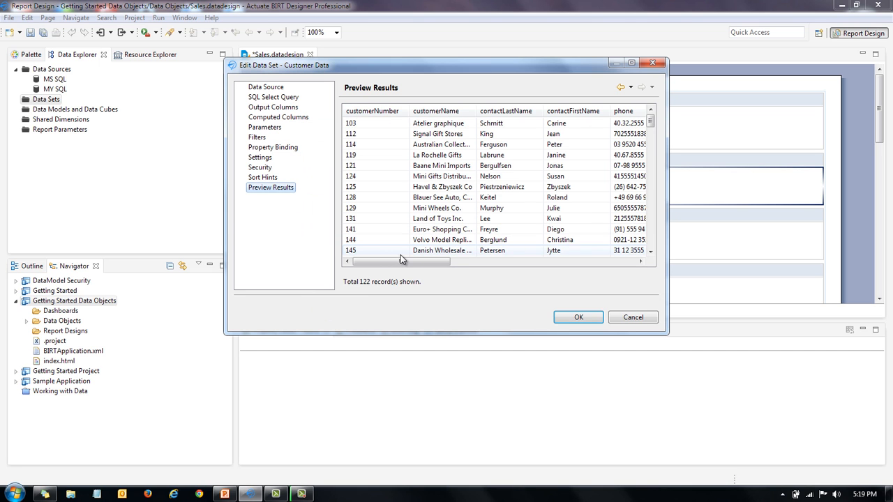
{"action": "left_click_drag", "start_coordinate": [416, 266], "coordinate": [314, 251]}
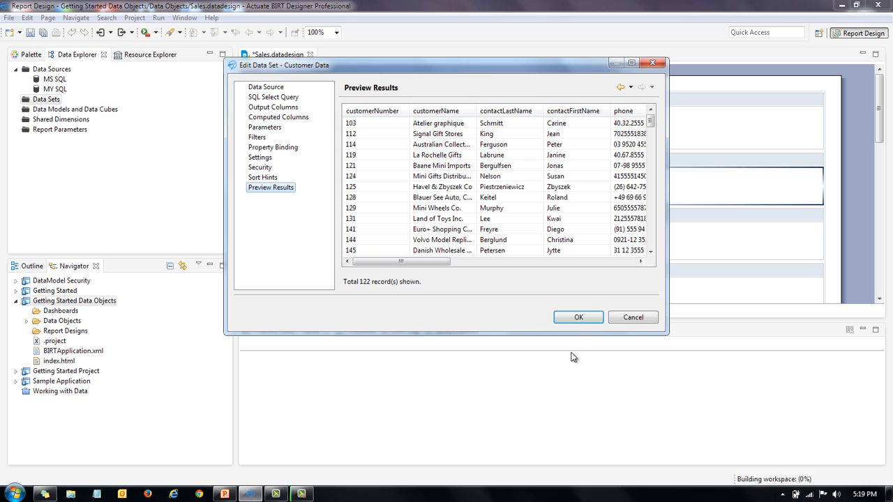
{"action": "left_click", "coordinate": [578, 318]}
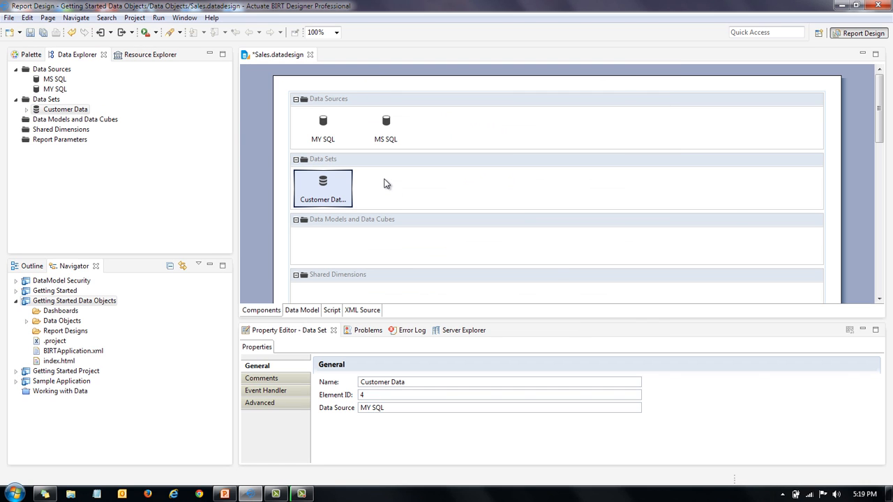
- Start another SQL Select Query data set named Order Data on the MS SQL data source
{"action": "right_click", "coordinate": [388, 183]}
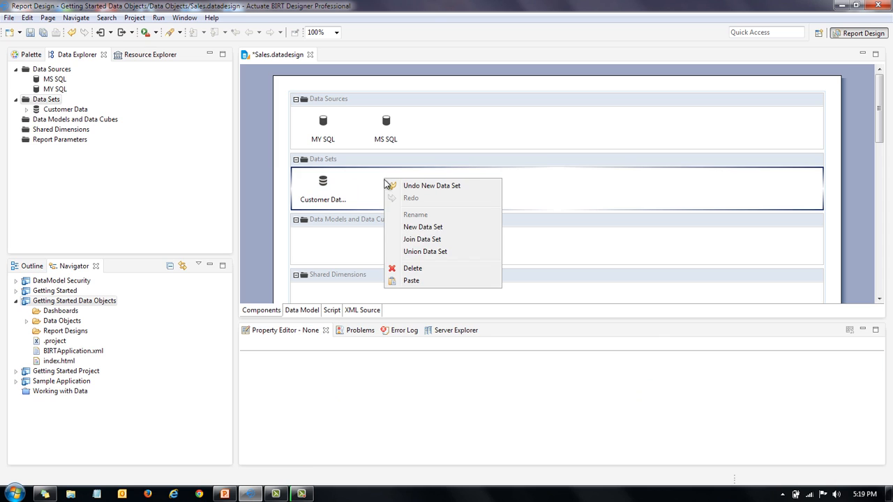
{"action": "left_click", "coordinate": [422, 230]}
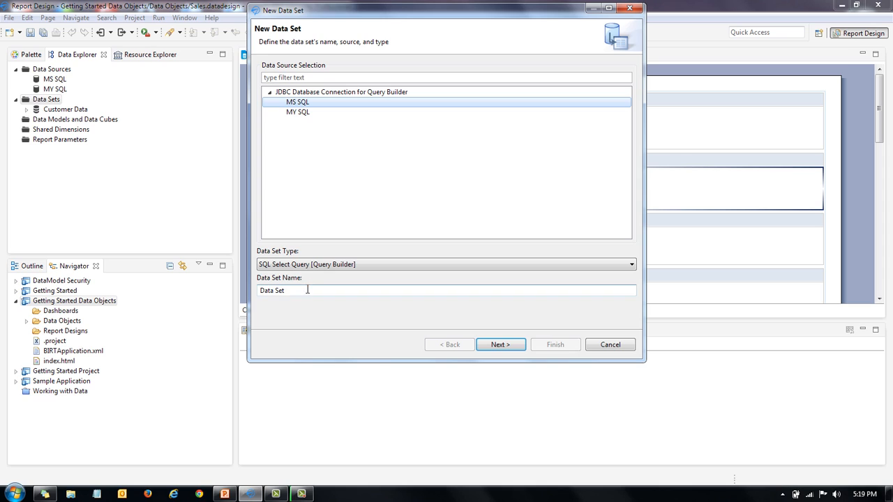
{"action": "left_click_drag", "start_coordinate": [307, 291], "coordinate": [191, 292]}
{"action": "type", "text": "Order"}
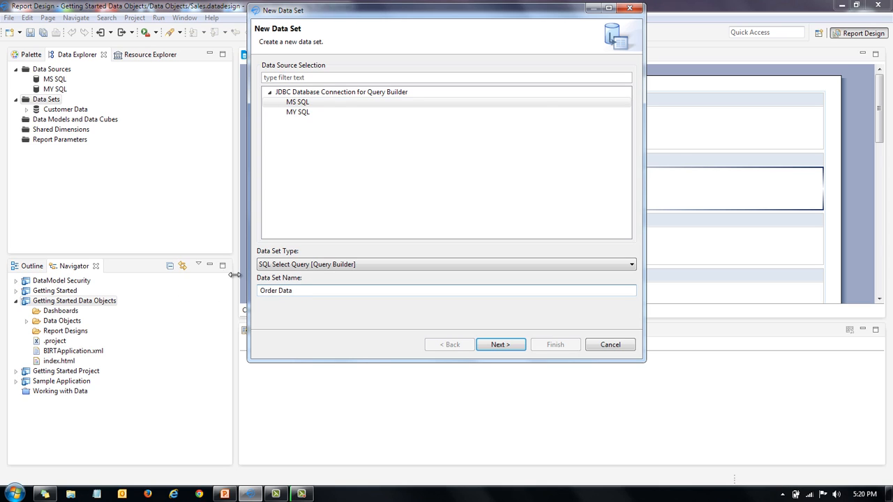
{"action": "left_click", "coordinate": [499, 344]}
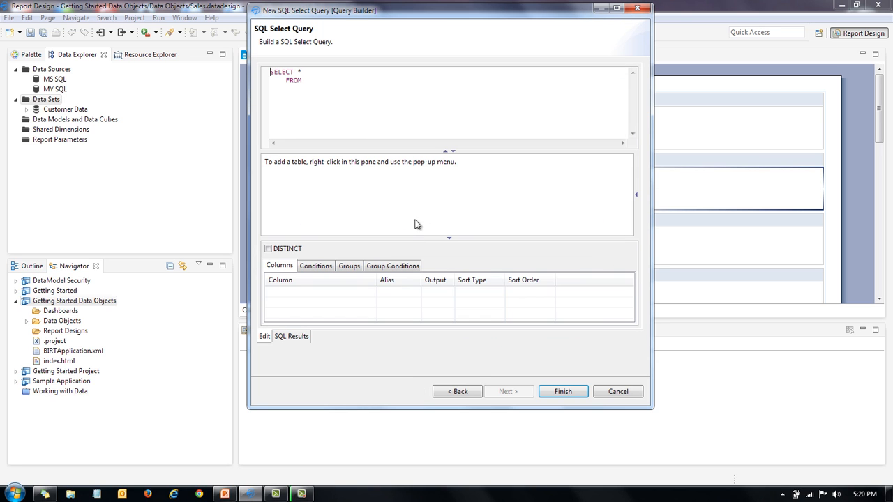
- Add the Orders and OrderDetails tables from the dbo schema to the query together
{"action": "right_click", "coordinate": [359, 185]}
{"action": "left_click", "coordinate": [405, 193]}
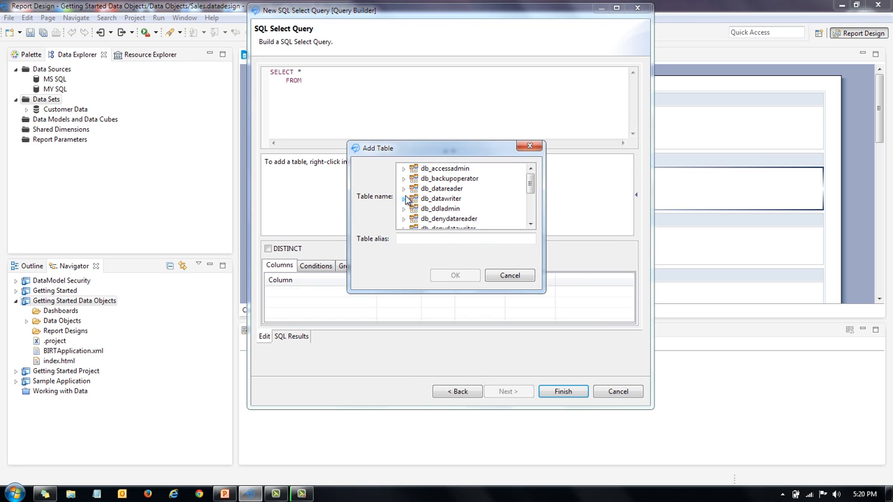
{"action": "left_click_drag", "start_coordinate": [530, 180], "coordinate": [530, 195]}
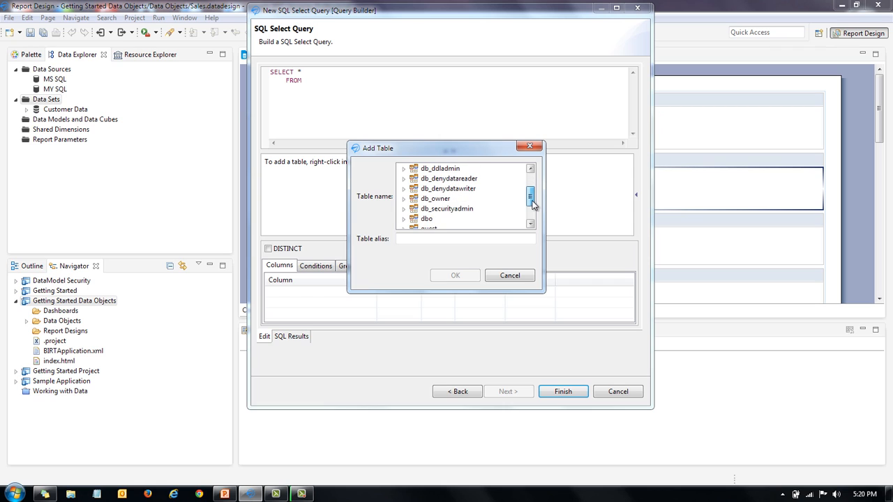
{"action": "left_click", "coordinate": [404, 218]}
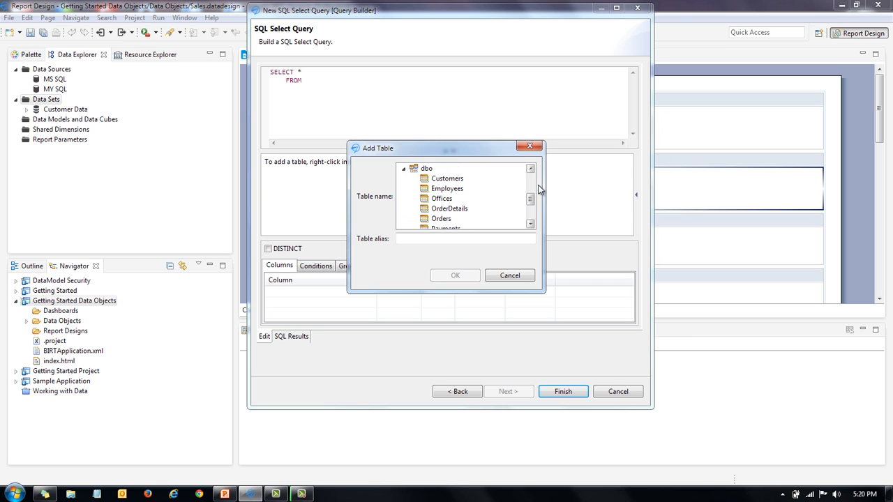
{"action": "left_click_drag", "start_coordinate": [531, 198], "coordinate": [530, 203]}
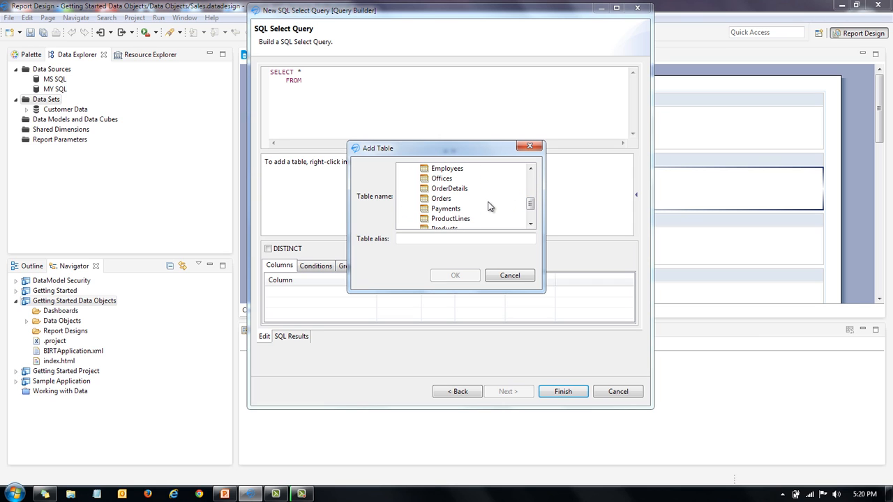
{"action": "left_click", "coordinate": [439, 199]}
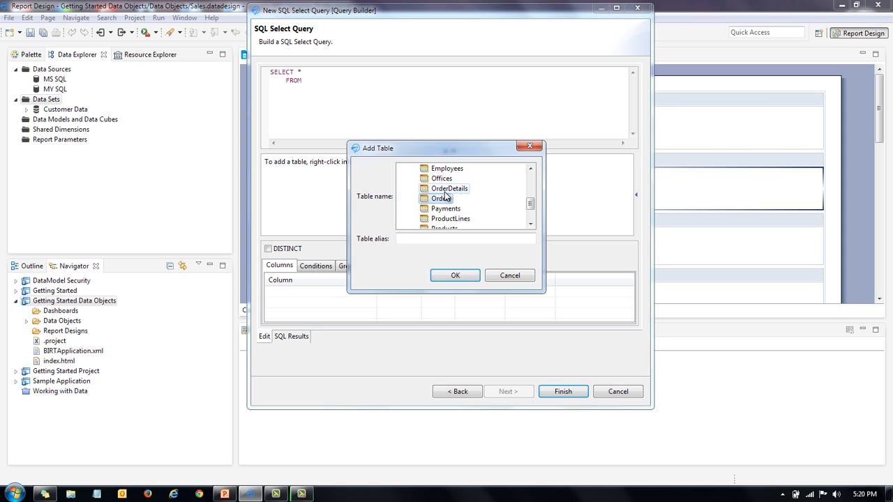
{"action": "left_click", "coordinate": [448, 189], "text": "ctrl"}
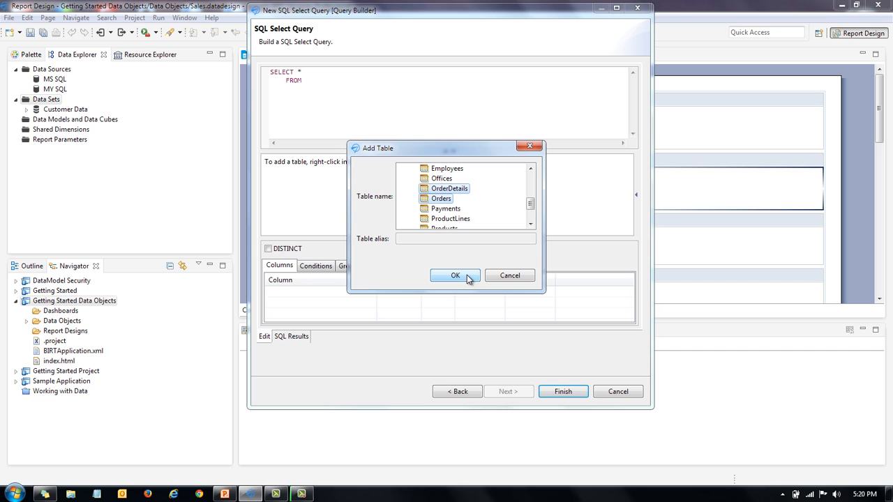
{"action": "left_click", "coordinate": [466, 276]}
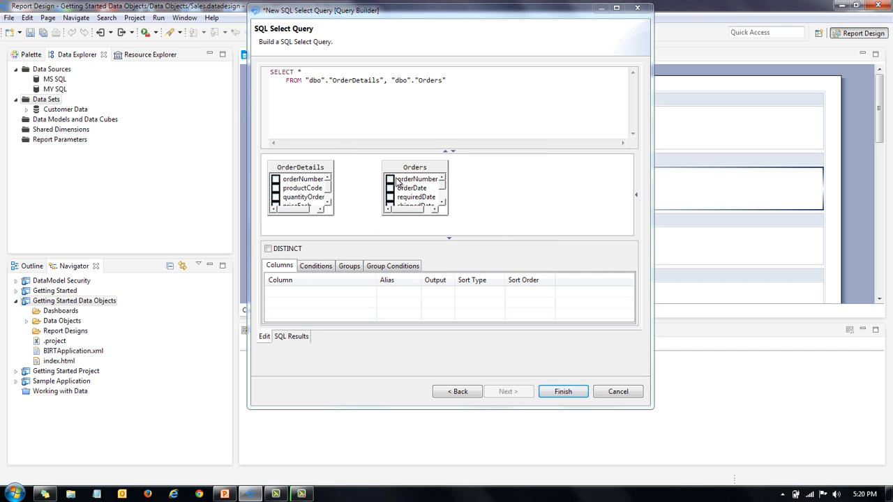
- Join Orders to OrderDetails on orderNumber and confirm the join type as Inner join
{"action": "left_click_drag", "start_coordinate": [421, 183], "coordinate": [314, 181]}
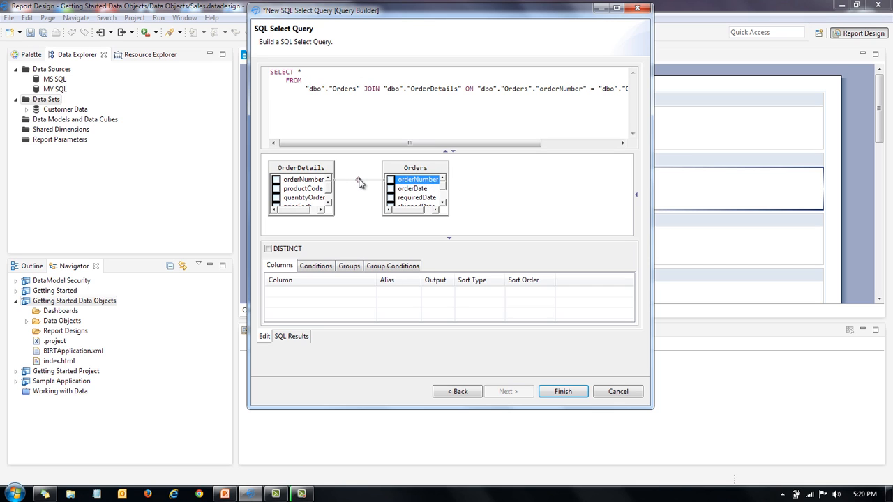
{"action": "right_click", "coordinate": [360, 183]}
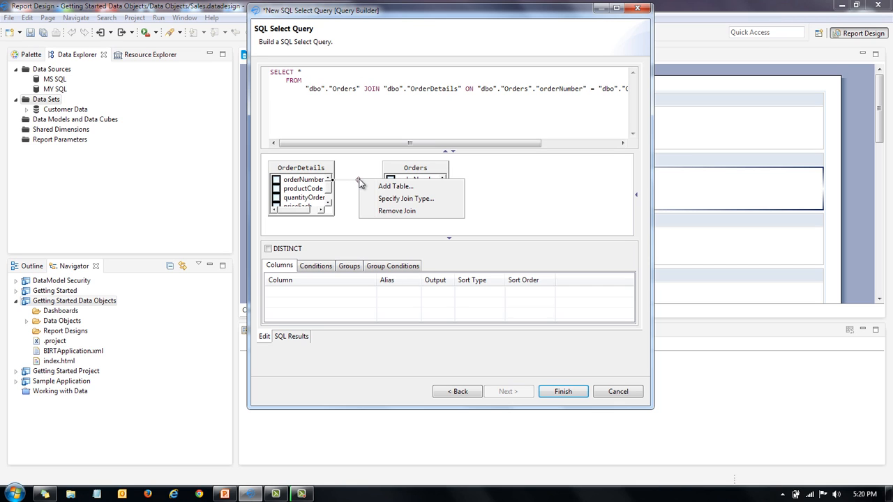
{"action": "left_click", "coordinate": [401, 198]}
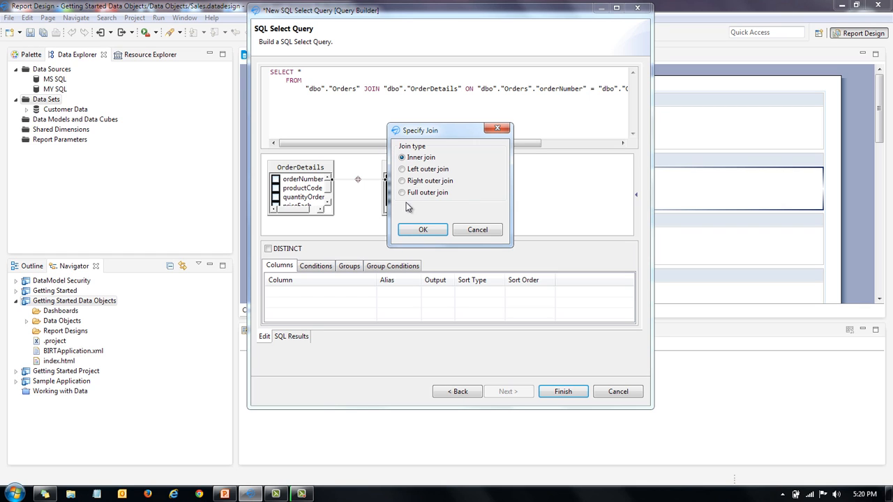
{"action": "left_click", "coordinate": [431, 231]}
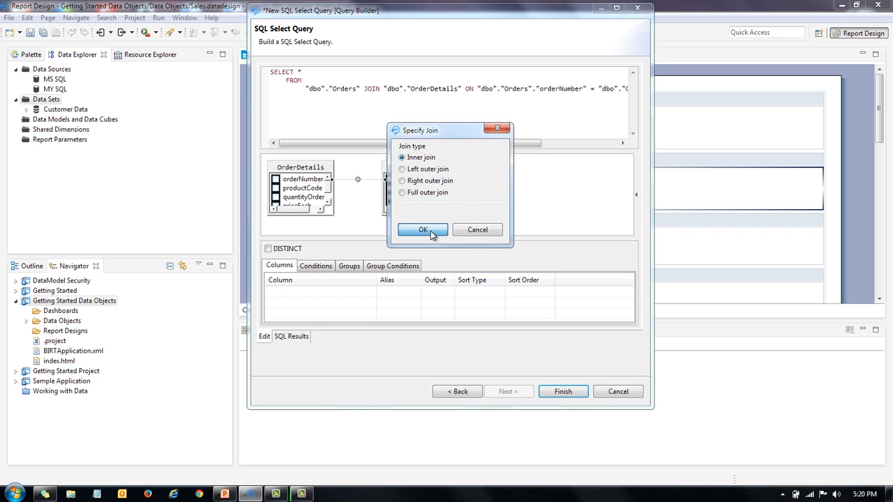
- Finish the Order Data query, preview its results, and accept the data set
{"action": "left_click", "coordinate": [565, 394]}
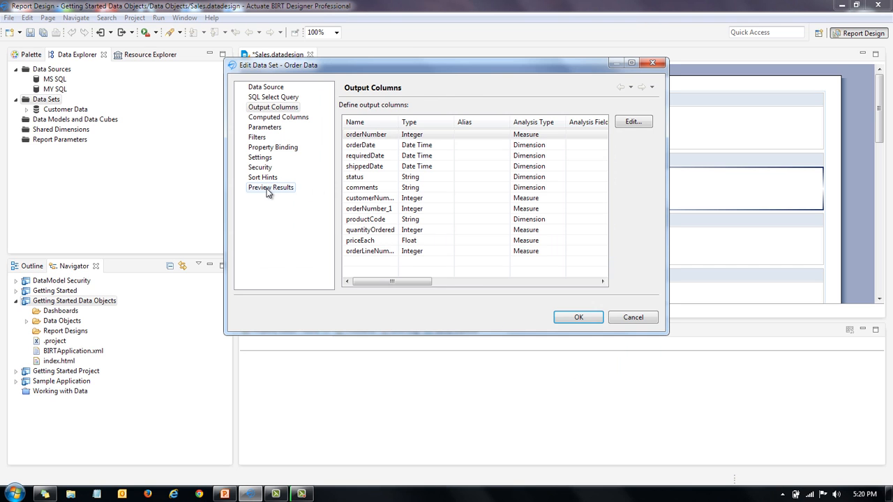
{"action": "left_click", "coordinate": [270, 190]}
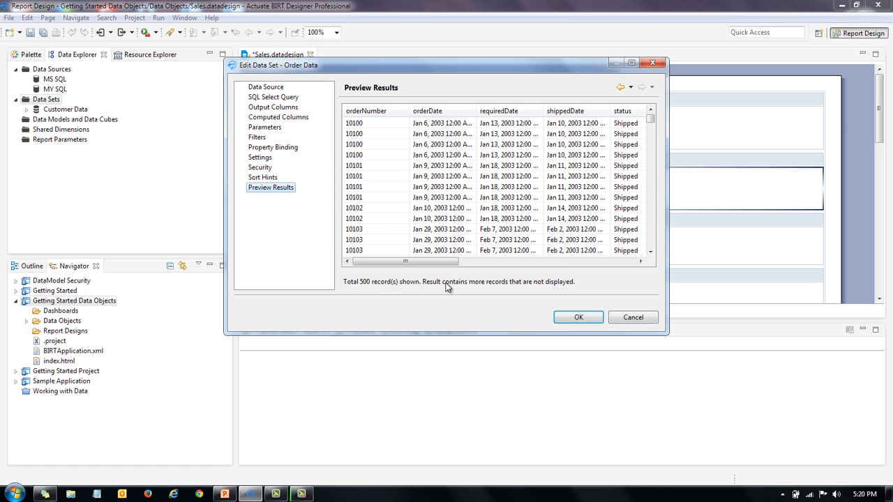
{"action": "mouse_move", "coordinate": [416, 261]}
{"action": "left_mouse_down"}
{"action": "mouse_move", "coordinate": [580, 268]}
{"action": "mouse_move", "coordinate": [430, 266]}
{"action": "left_mouse_up"}
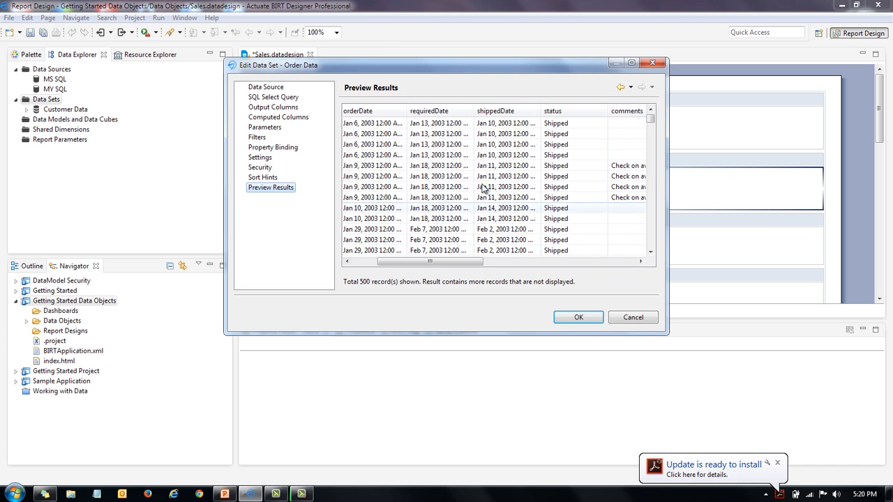
{"action": "left_click", "coordinate": [578, 317]}
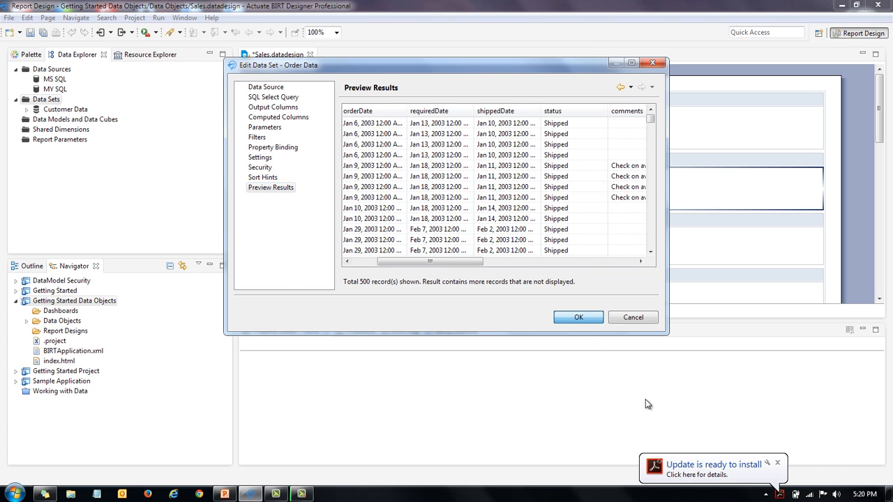
- Start a new SQL Select Query data set named Product Data on the MY SQL data source
{"action": "left_click", "coordinate": [360, 186]}
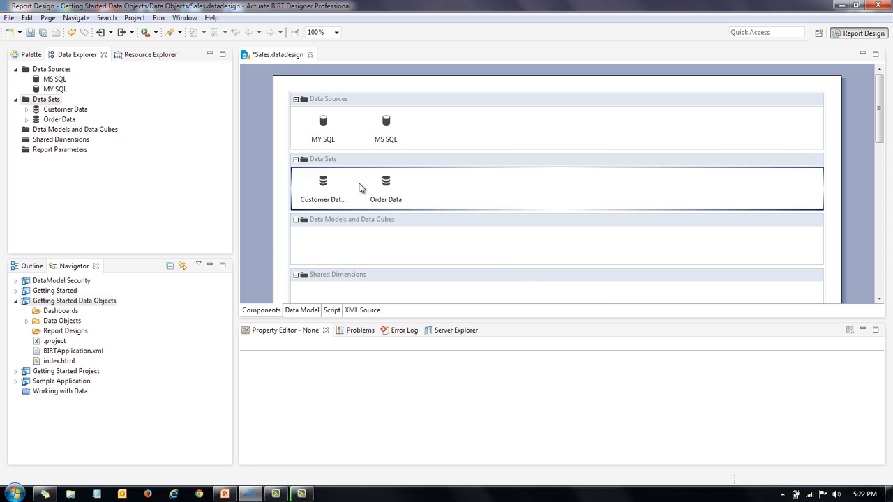
{"action": "right_click", "coordinate": [462, 188]}
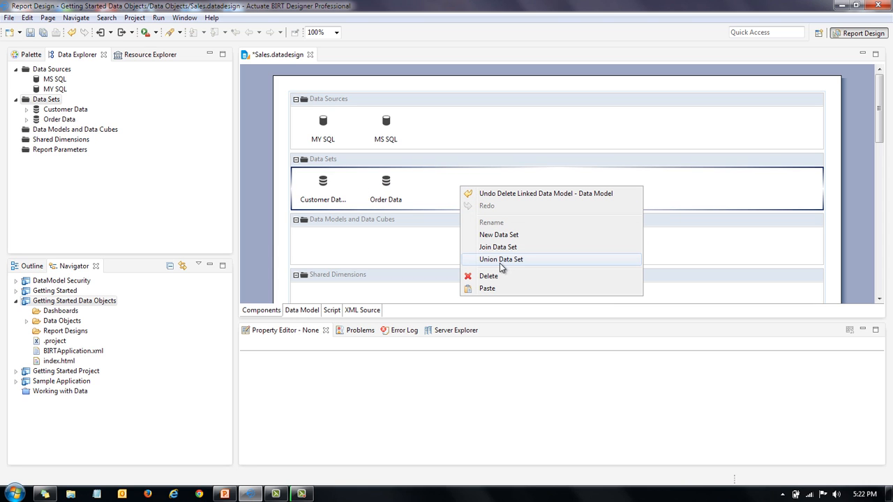
{"action": "left_click", "coordinate": [499, 235]}
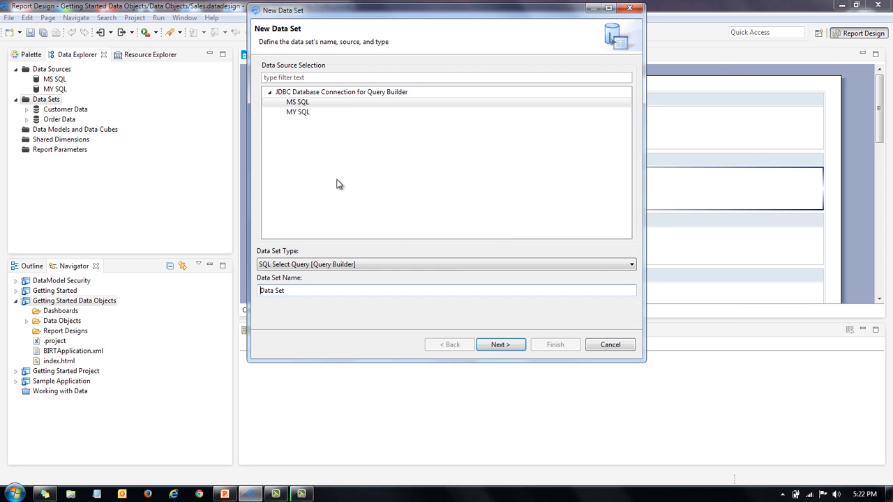
{"action": "left_click", "coordinate": [302, 113]}
{"action": "left_click", "coordinate": [305, 291]}
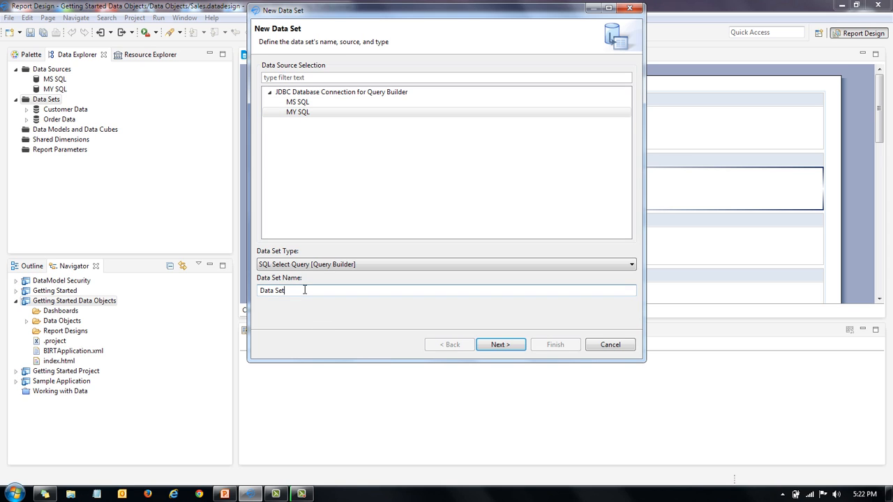
{"action": "left_click_drag", "start_coordinate": [289, 291], "coordinate": [200, 279]}
{"action": "type", "text": "Product Data"}
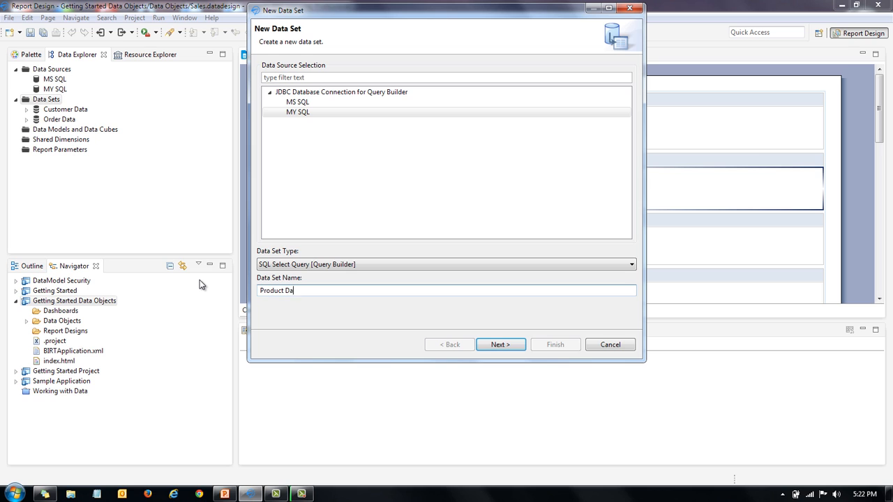
{"action": "left_click", "coordinate": [498, 345]}
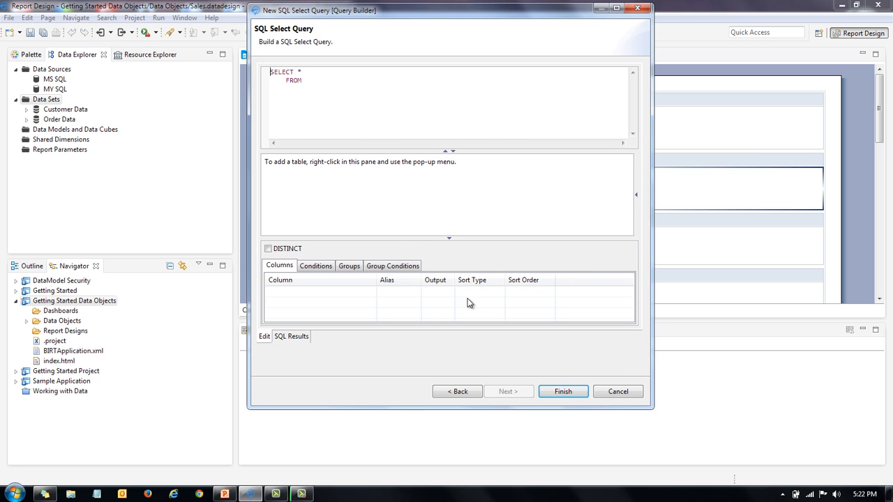
- Add the products table from the classicmodels schema to the Product Data query
{"action": "right_click", "coordinate": [420, 208]}
{"action": "left_click", "coordinate": [462, 210]}
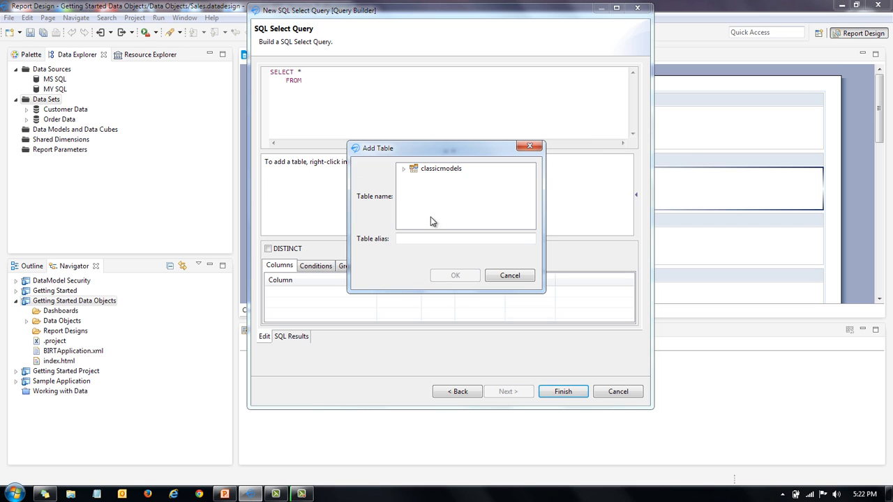
{"action": "left_click", "coordinate": [404, 173]}
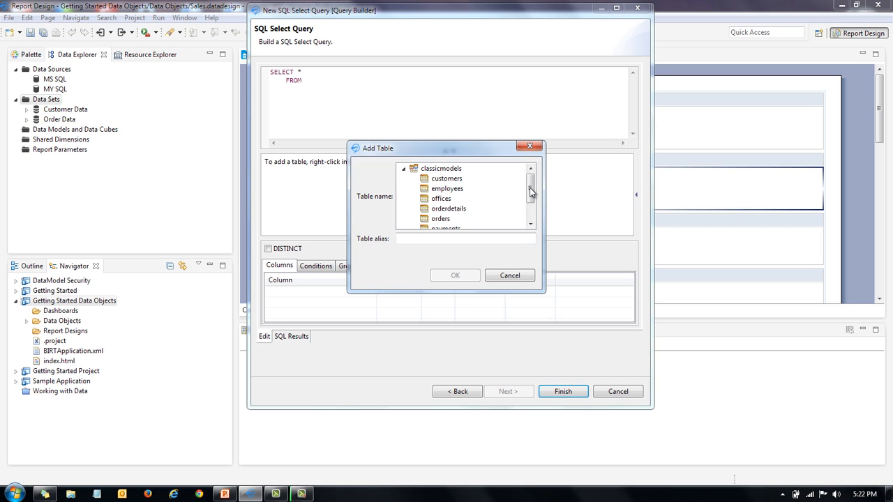
{"action": "scroll", "coordinate": [400, 225], "scroll_direction": "down", "scroll_amount": 1}
{"action": "left_click", "coordinate": [440, 219]}
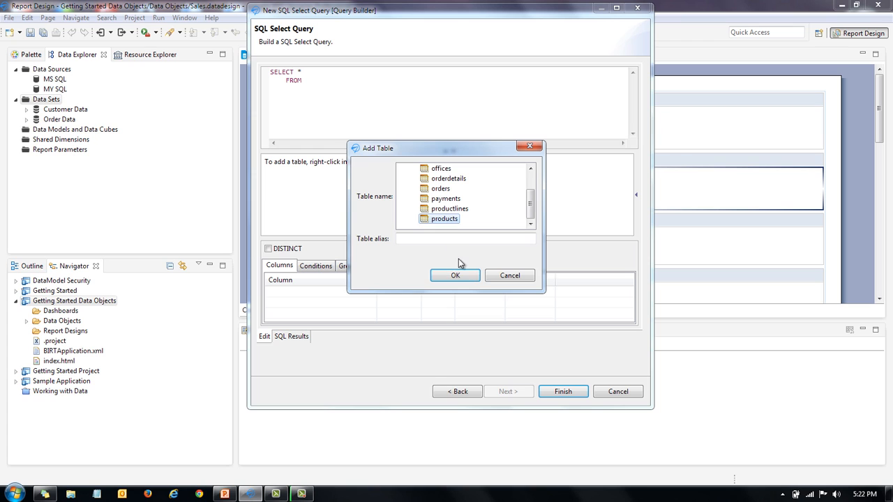
{"action": "left_click", "coordinate": [461, 276]}
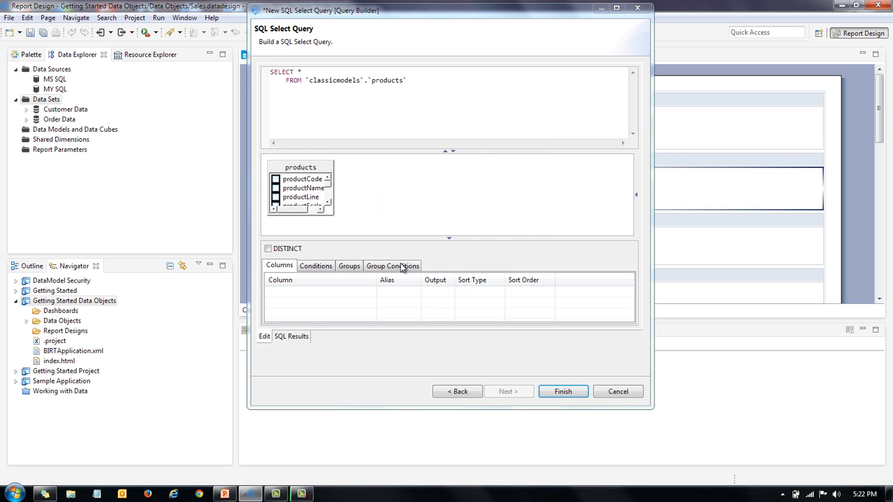
- Finish the Product Data query, preview its results through the MSRP column, and accept the data set
{"action": "left_click", "coordinate": [571, 392]}
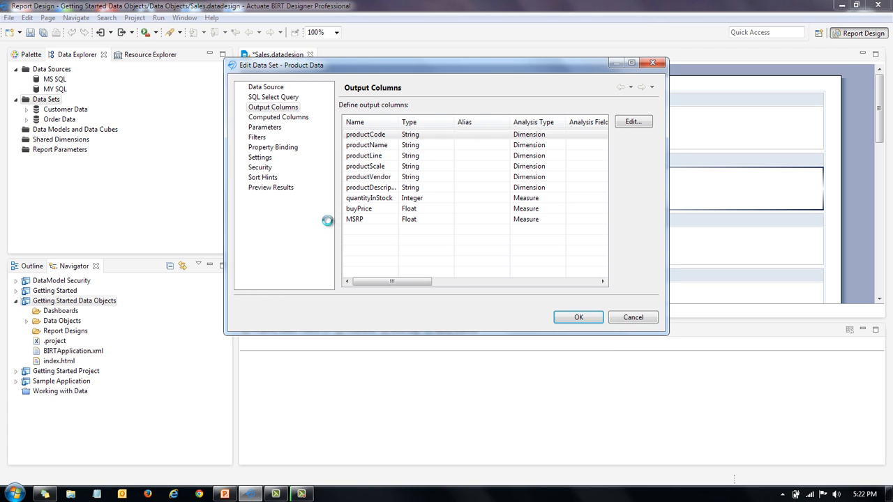
{"action": "left_click", "coordinate": [271, 190]}
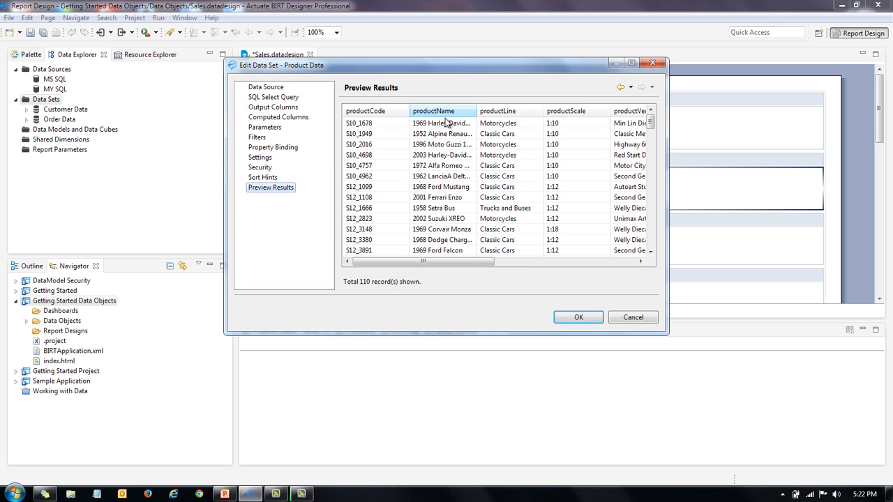
{"action": "left_click_drag", "start_coordinate": [451, 261], "coordinate": [626, 265]}
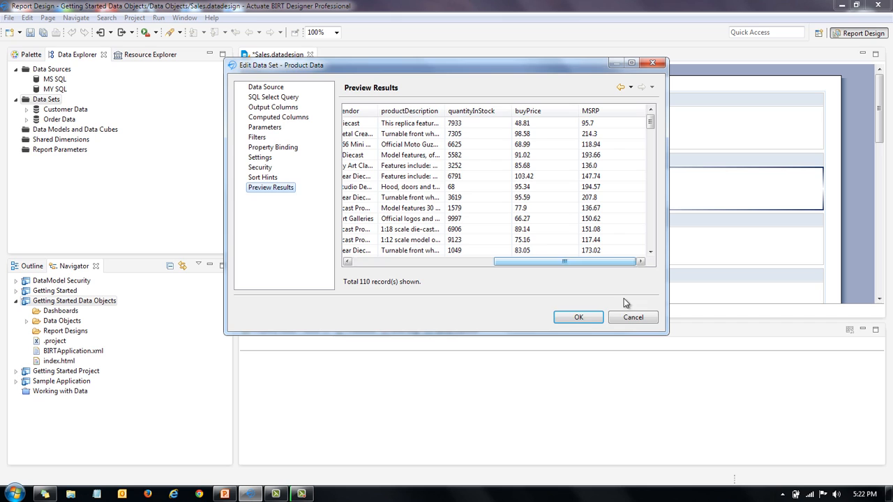
{"action": "left_click", "coordinate": [579, 317]}
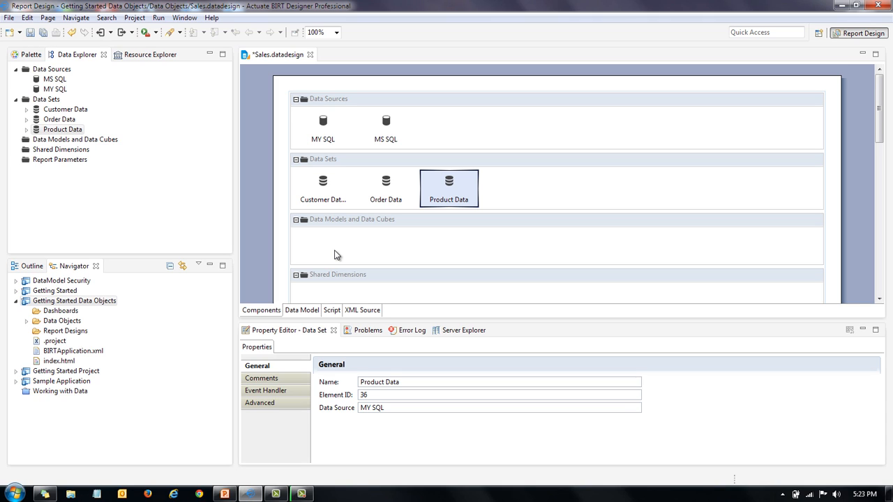
- Create a data model and auto-join Customer Data to Order Data on customerNumber and Order Data to Product Data on productCode
{"action": "right_click", "coordinate": [335, 251]}
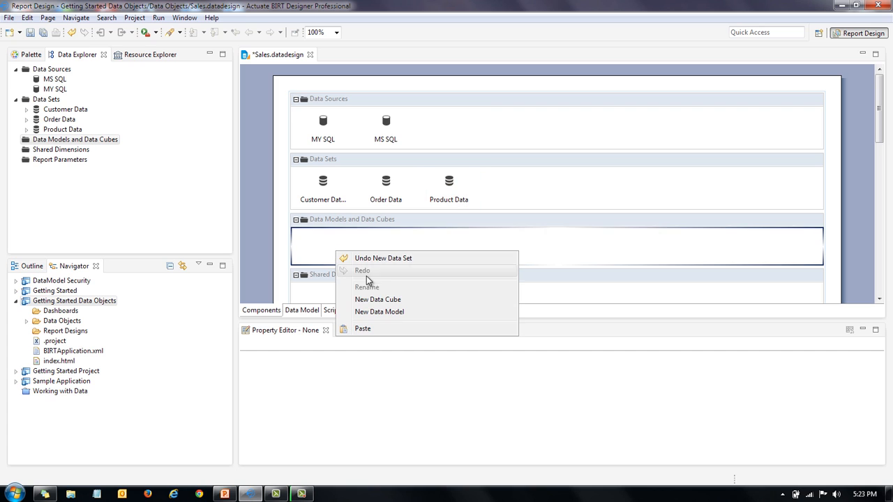
{"action": "left_click", "coordinate": [391, 313]}
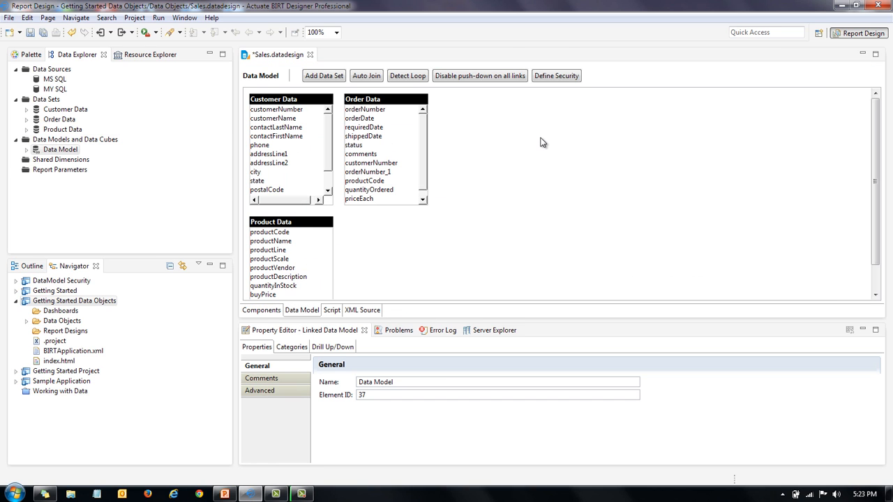
{"action": "left_click", "coordinate": [371, 81]}
{"action": "left_click", "coordinate": [282, 207]}
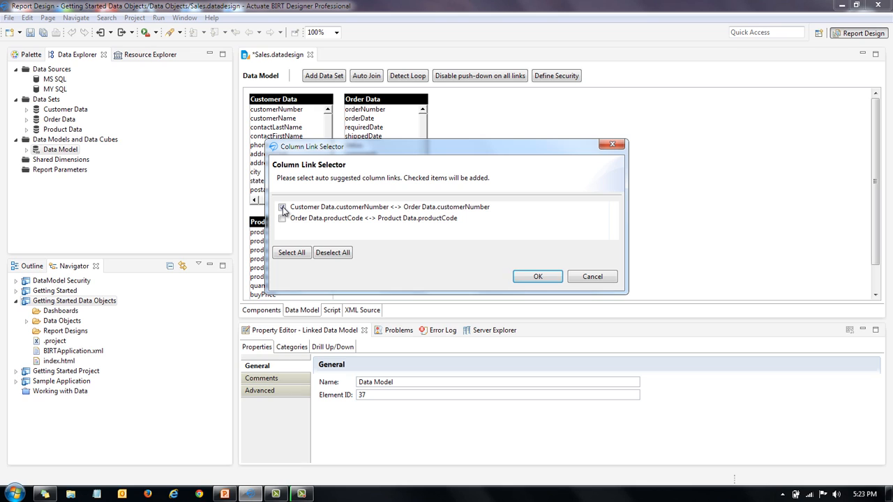
{"action": "left_click", "coordinate": [282, 218]}
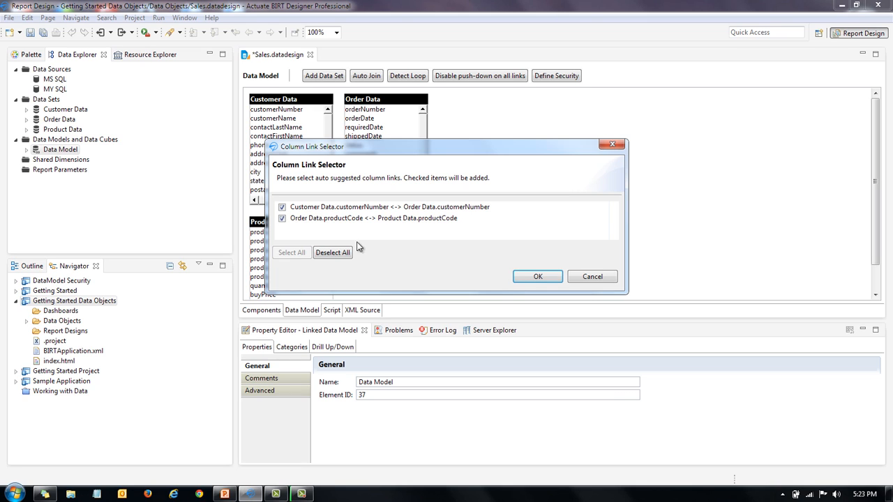
{"action": "left_click", "coordinate": [538, 277]}
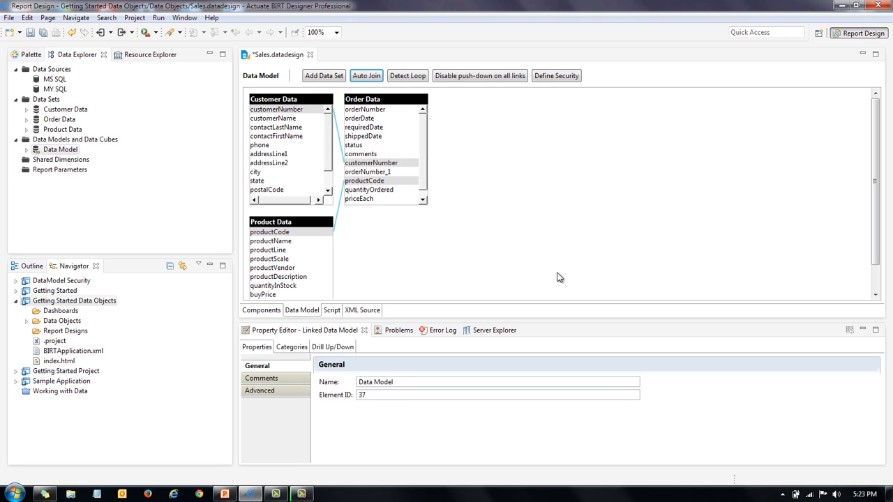
- Check the data model for loops and look through the columns listed in its categories
{"action": "left_click", "coordinate": [410, 76]}
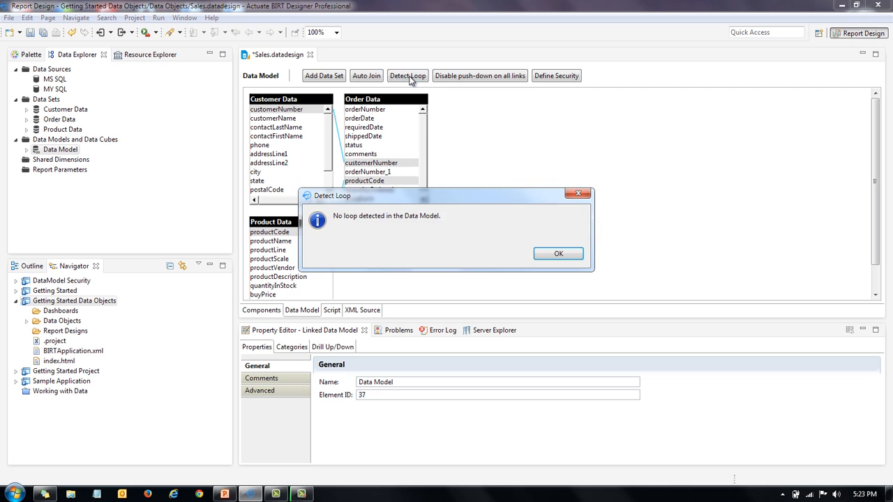
{"action": "left_click", "coordinate": [569, 254]}
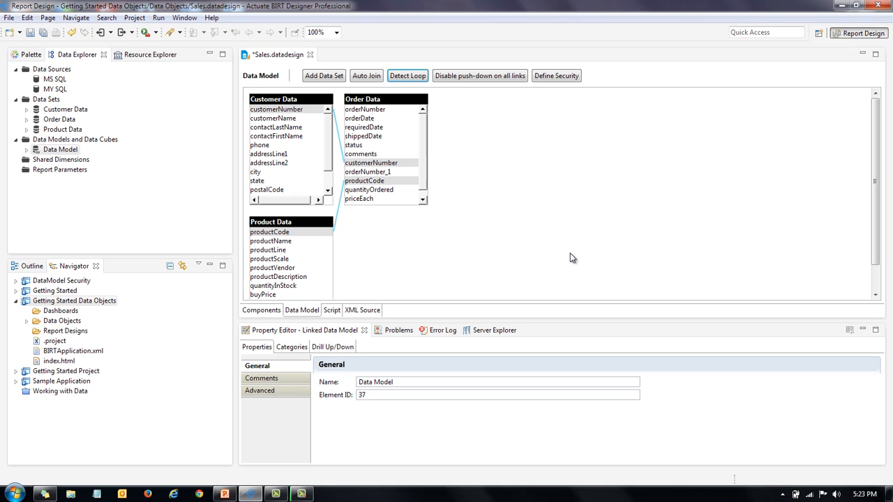
{"action": "left_click", "coordinate": [296, 348]}
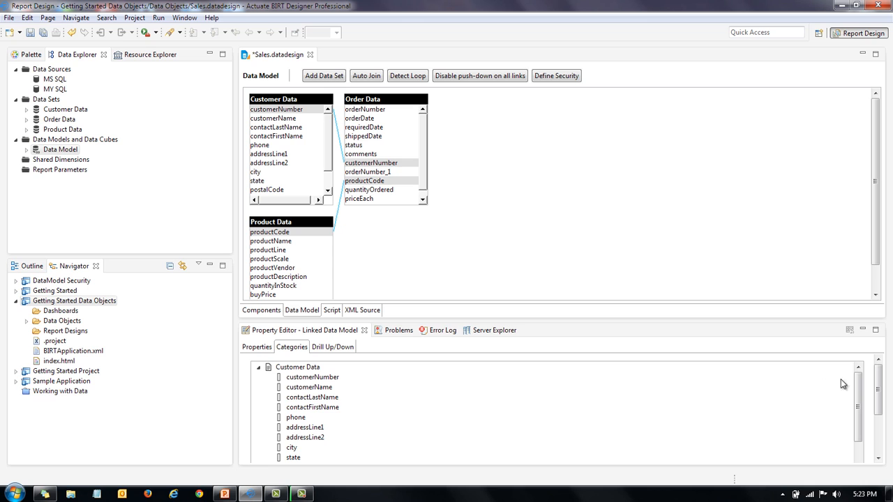
{"action": "mouse_move", "coordinate": [857, 384]}
{"action": "left_mouse_down"}
{"action": "mouse_move", "coordinate": [863, 450]}
{"action": "mouse_move", "coordinate": [870, 371]}
{"action": "left_mouse_up"}
- Rename the customerName column in the data model's Customer Data category to Customer Name
{"action": "left_click", "coordinate": [305, 367]}
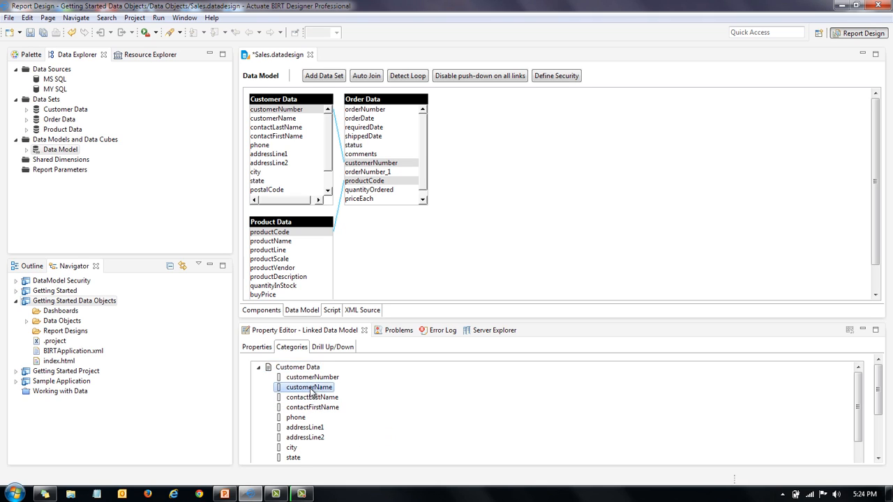
{"action": "right_click", "coordinate": [310, 389]}
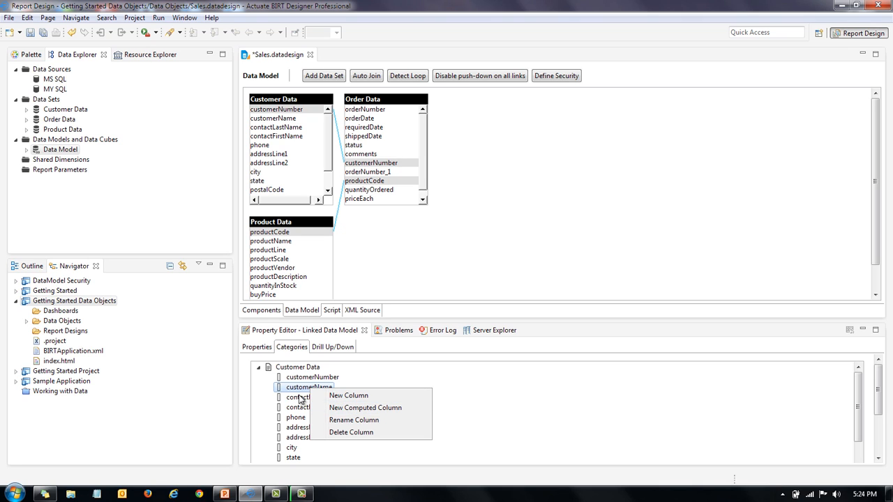
{"action": "left_click", "coordinate": [354, 420]}
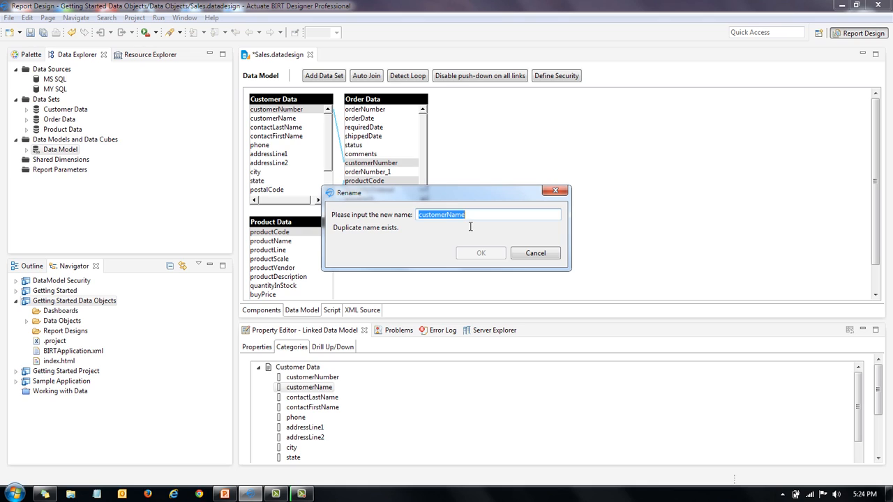
{"action": "type", "text": "Custome"}
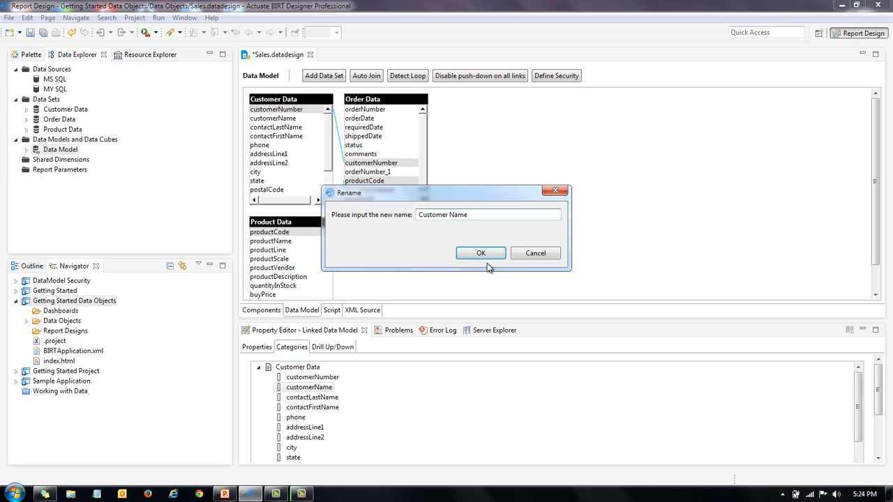
{"action": "left_click", "coordinate": [483, 254]}
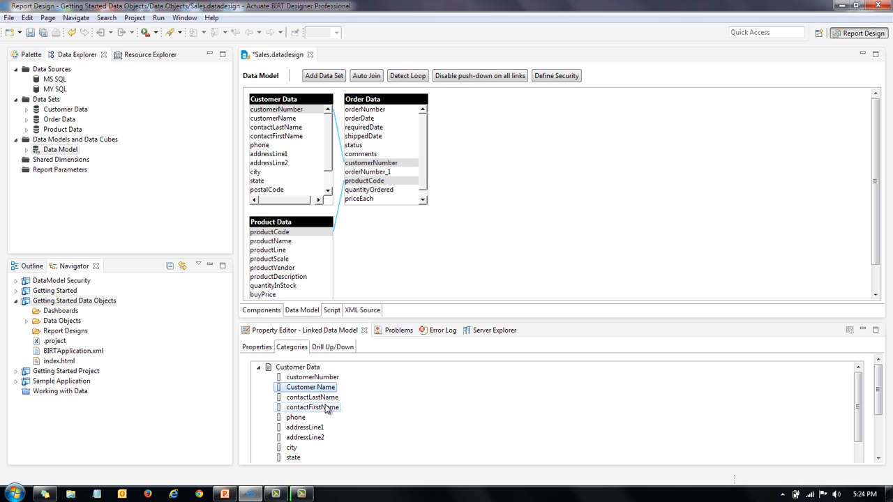
- Start a computed column named Full Name with the String data type in the data model's Customer Data category
{"action": "right_click", "coordinate": [287, 367]}
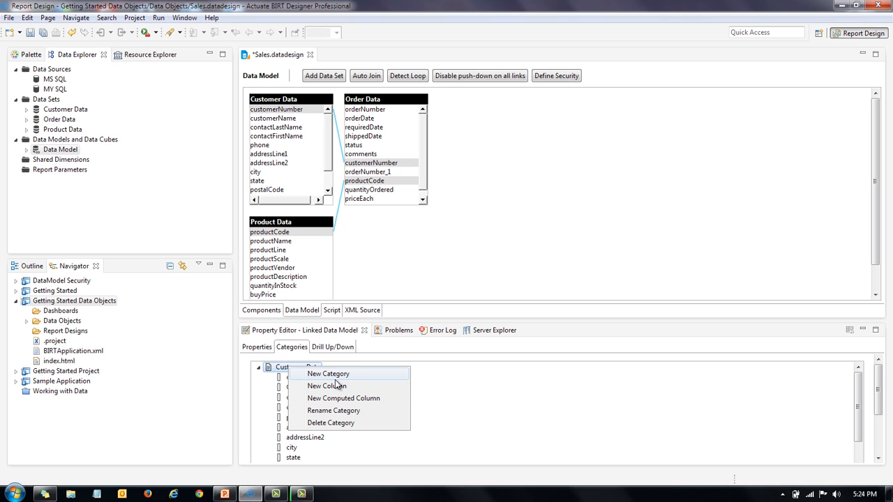
{"action": "left_click", "coordinate": [342, 398]}
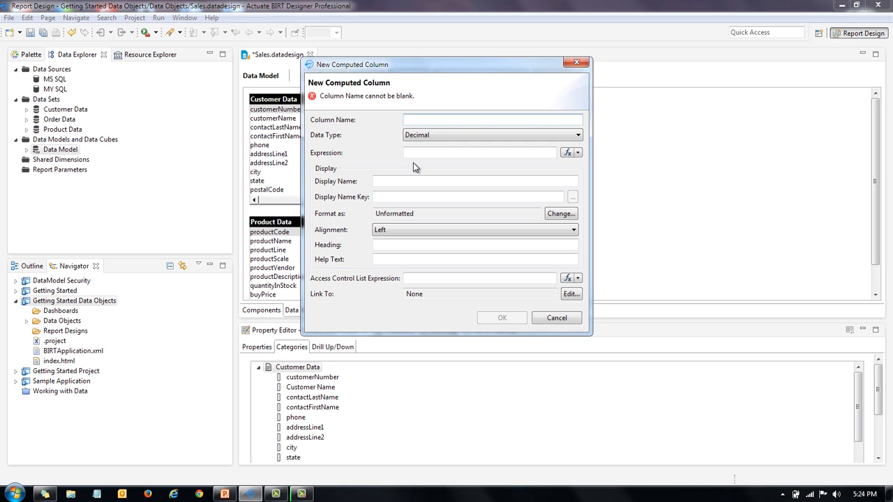
{"action": "type", "text": "Full"}
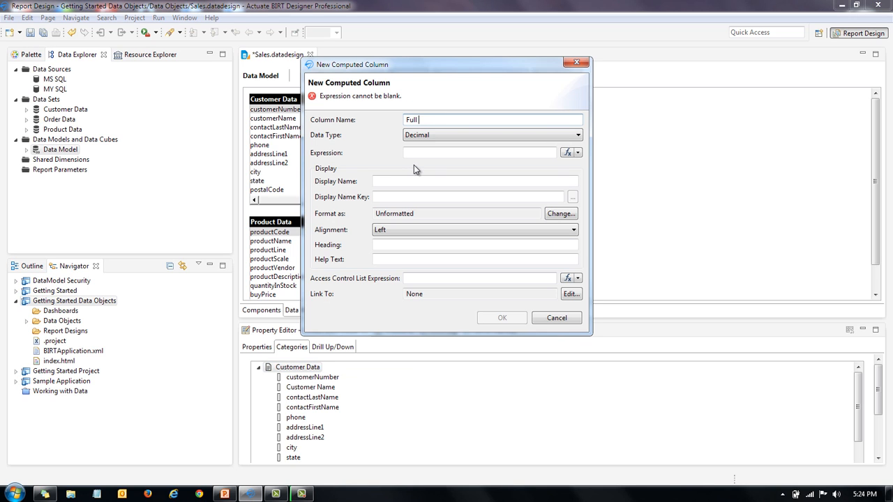
{"action": "type", "text": " Name"}
{"action": "left_click", "coordinate": [453, 136]}
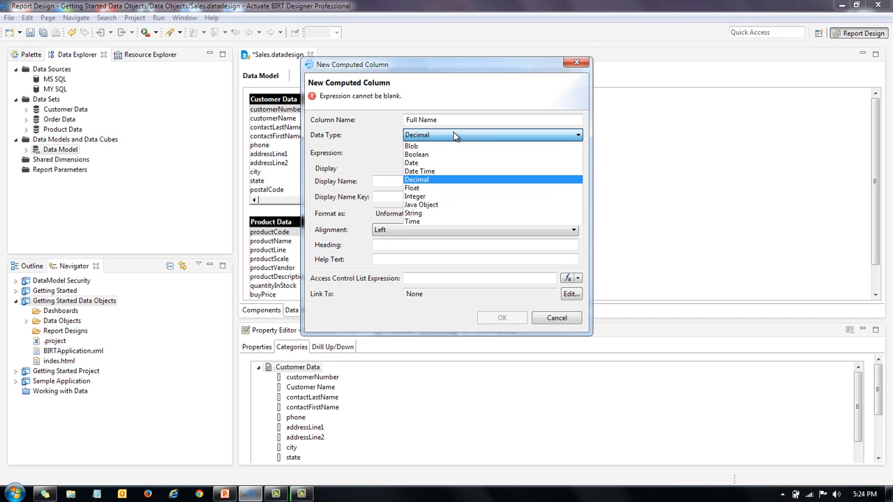
{"action": "left_click", "coordinate": [421, 213]}
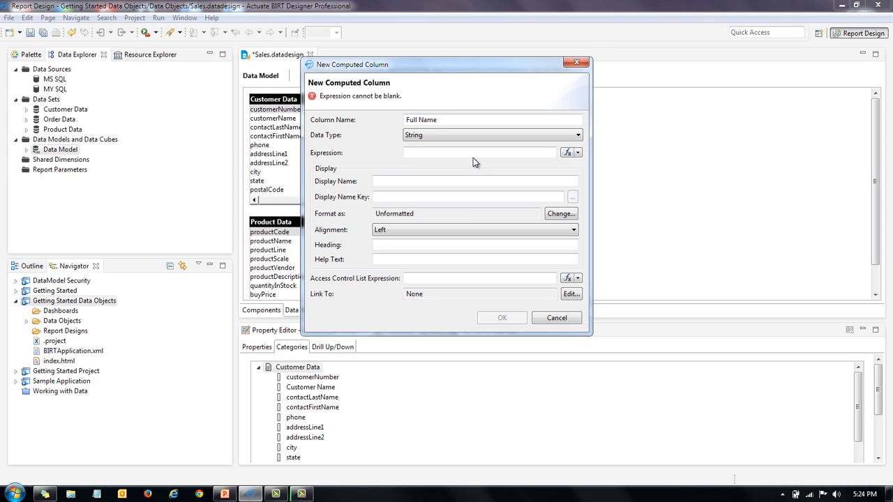
- Begin a JavaScript expression for the Full Name column with the contactFirstName field from Customer Data
{"action": "left_click", "coordinate": [578, 154]}
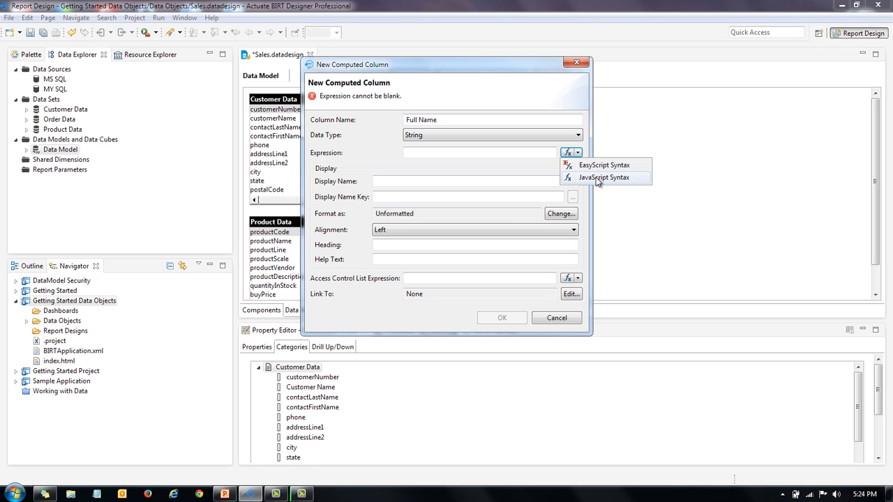
{"action": "left_click", "coordinate": [595, 177]}
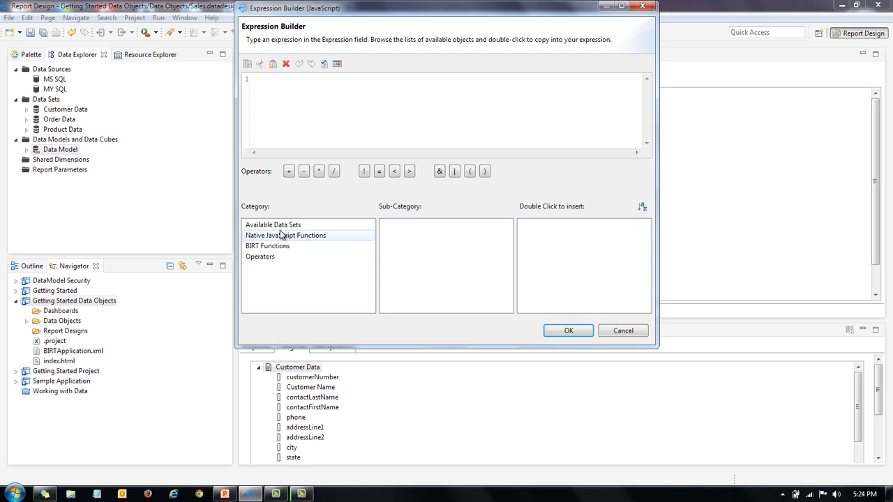
{"action": "left_click", "coordinate": [302, 227]}
{"action": "left_click", "coordinate": [387, 225]}
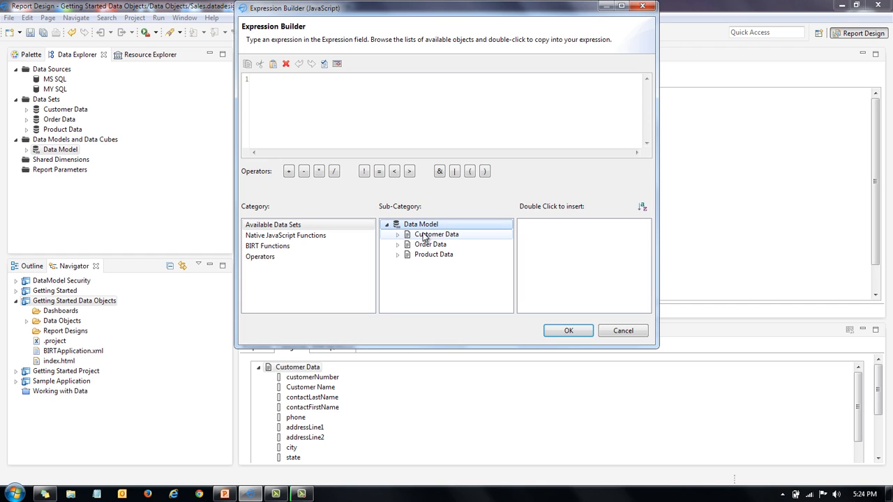
{"action": "left_click", "coordinate": [398, 235]}
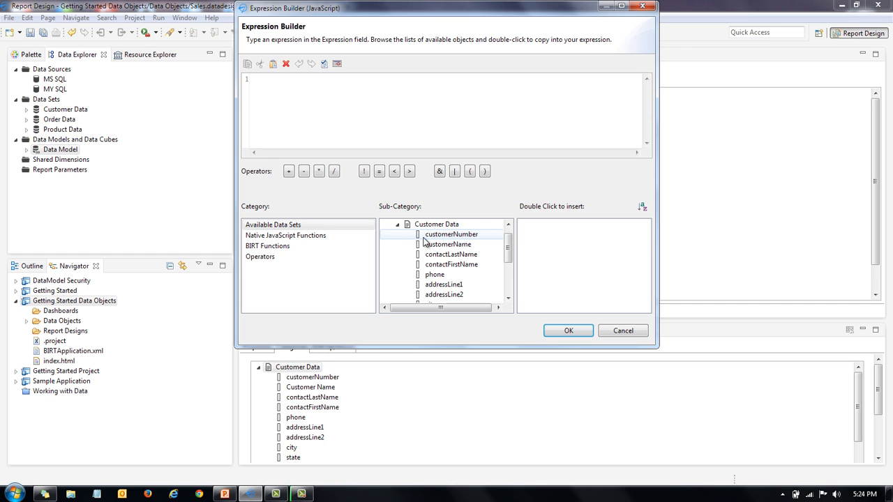
{"action": "left_click", "coordinate": [455, 266]}
{"action": "left_click", "coordinate": [531, 226]}
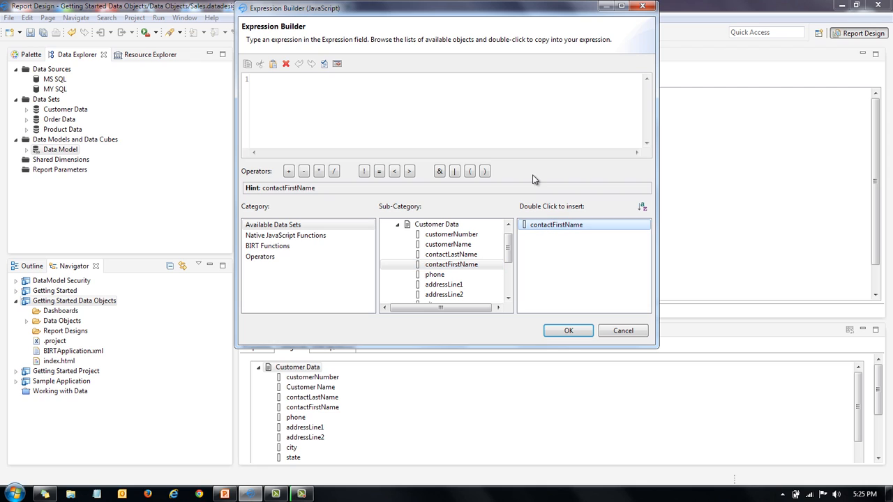
{"action": "double_click", "coordinate": [558, 225]}
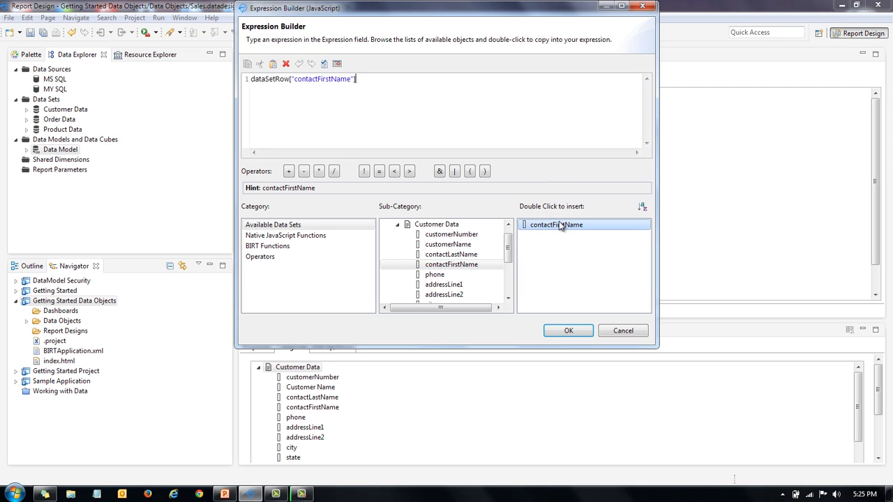
- Append + " " + and the contactLastName field to the expression, validate its syntax and accept it
{"action": "type", "text": "+ "}
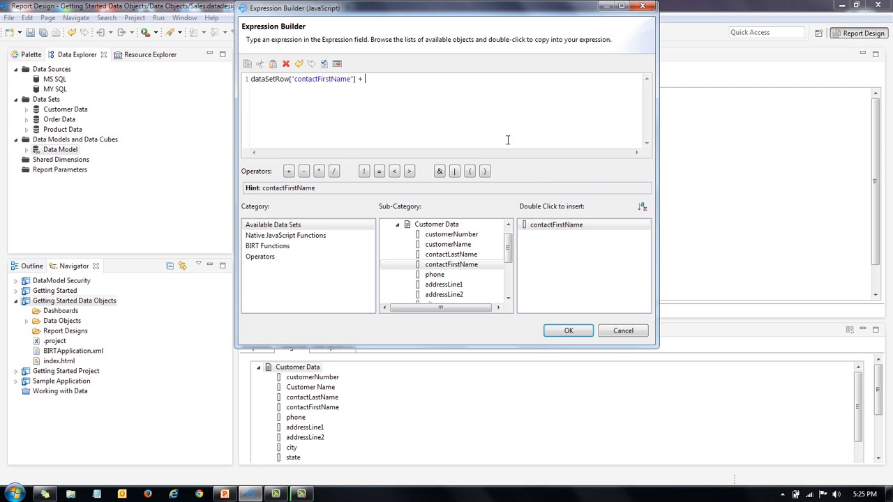
{"action": "type", "text": "\" \""}
{"action": "left_click", "coordinate": [466, 256]}
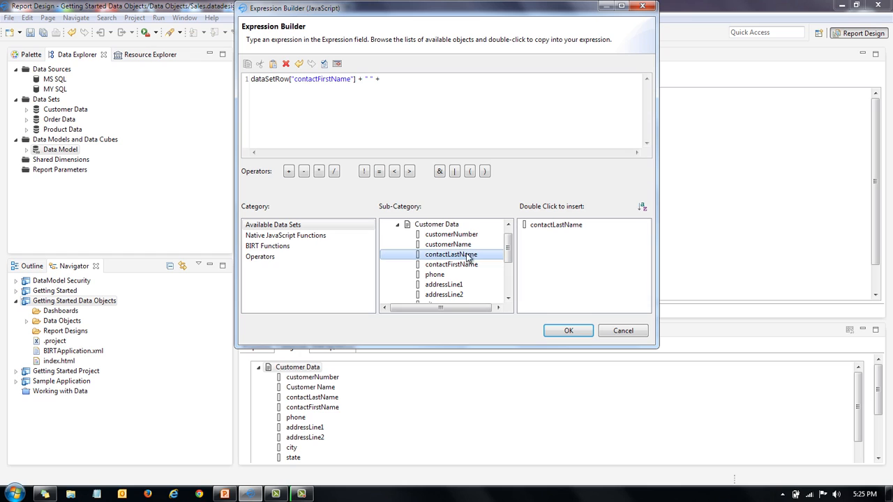
{"action": "double_click", "coordinate": [550, 226]}
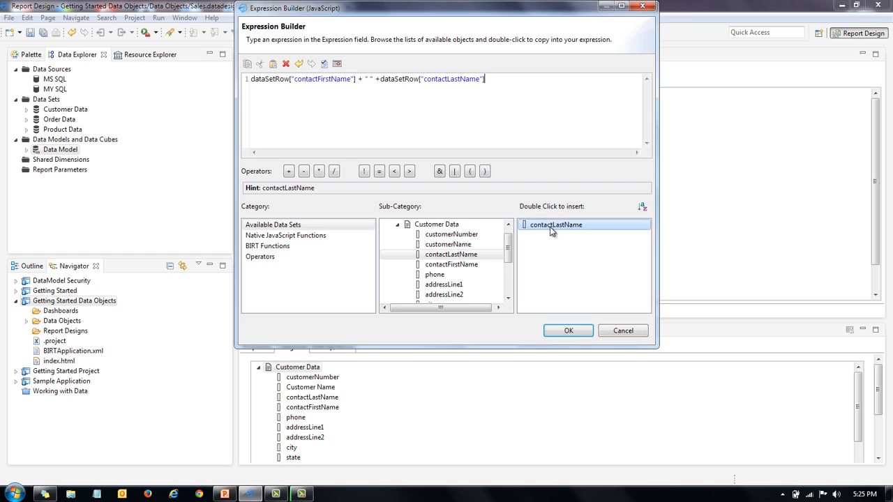
{"action": "left_click", "coordinate": [380, 80]}
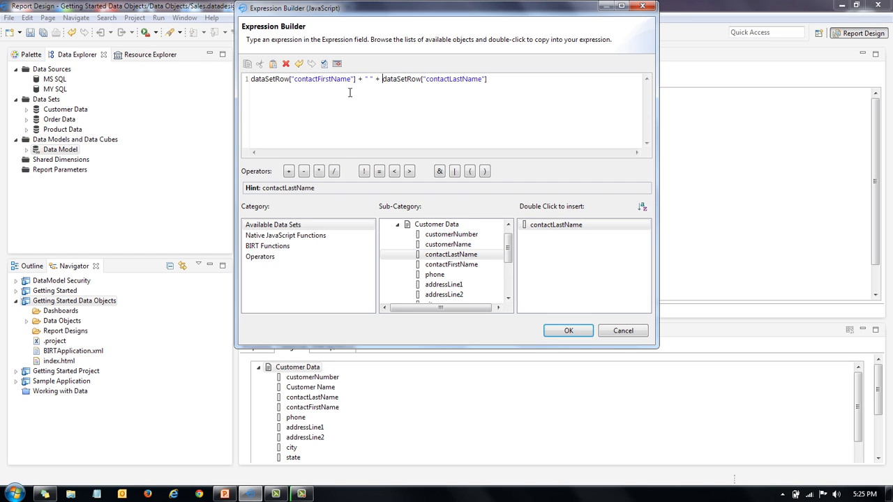
{"action": "left_click", "coordinate": [325, 65]}
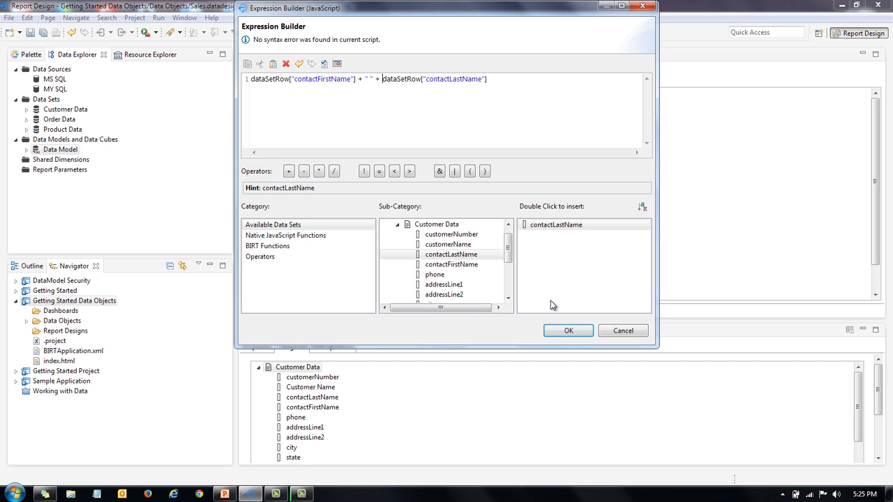
{"action": "left_click", "coordinate": [565, 329]}
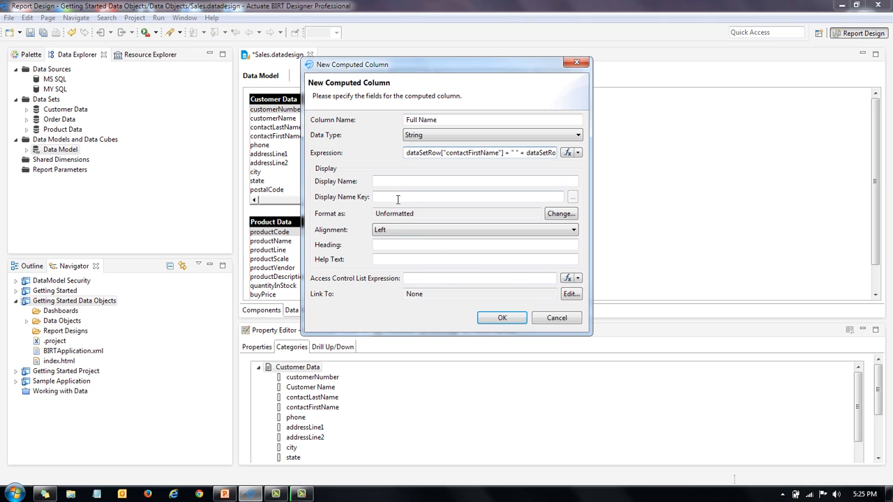
- Give the computed column the display name Full Name and accept the column
{"action": "left_click", "coordinate": [395, 181]}
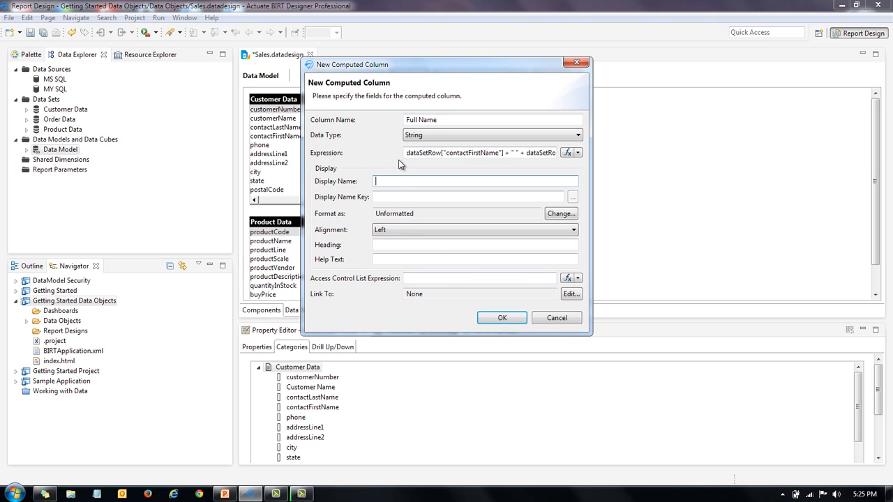
{"action": "type", "text": "Full Name"}
{"action": "left_click", "coordinate": [505, 318]}
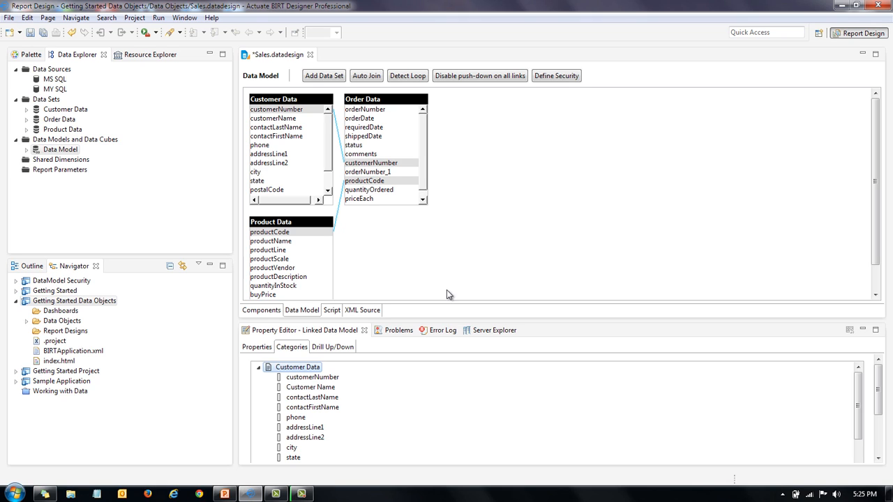
- Create a drill path named Location with the Customer Data hierarchy country, state, city, postalCode
{"action": "left_click", "coordinate": [328, 346]}
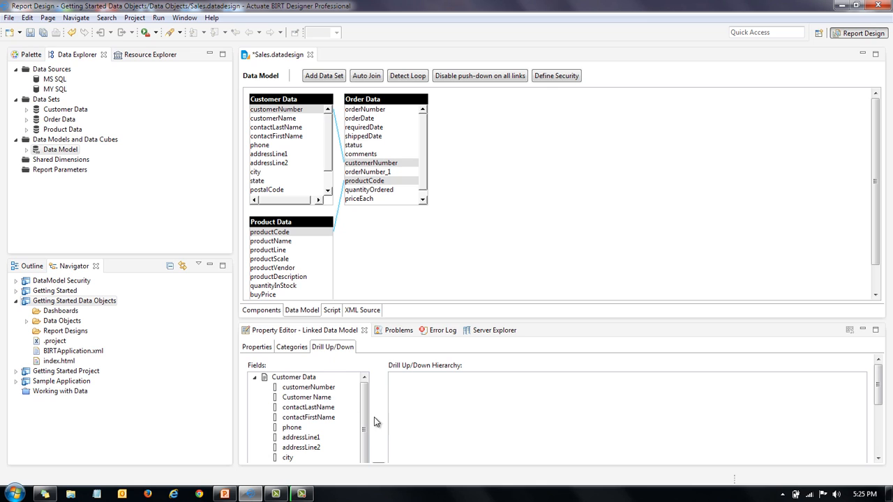
{"action": "left_click_drag", "start_coordinate": [367, 420], "coordinate": [368, 438]}
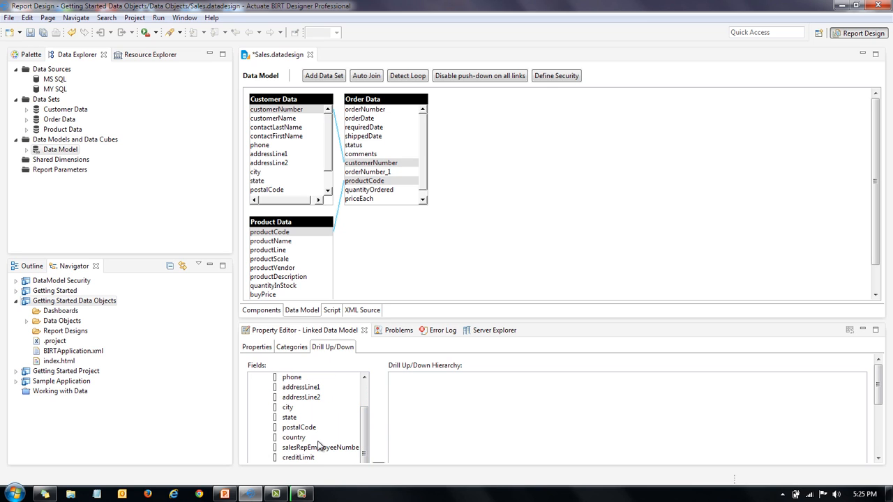
{"action": "left_click_drag", "start_coordinate": [294, 438], "coordinate": [426, 402]}
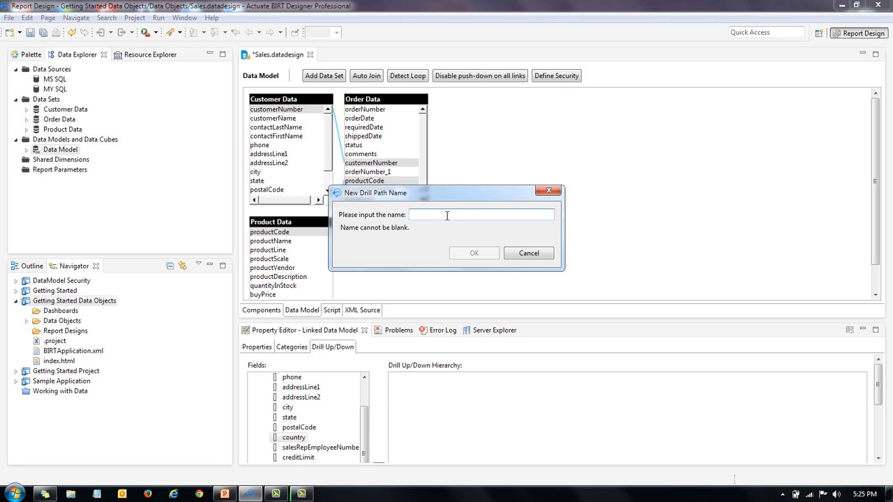
{"action": "type", "text": "Location"}
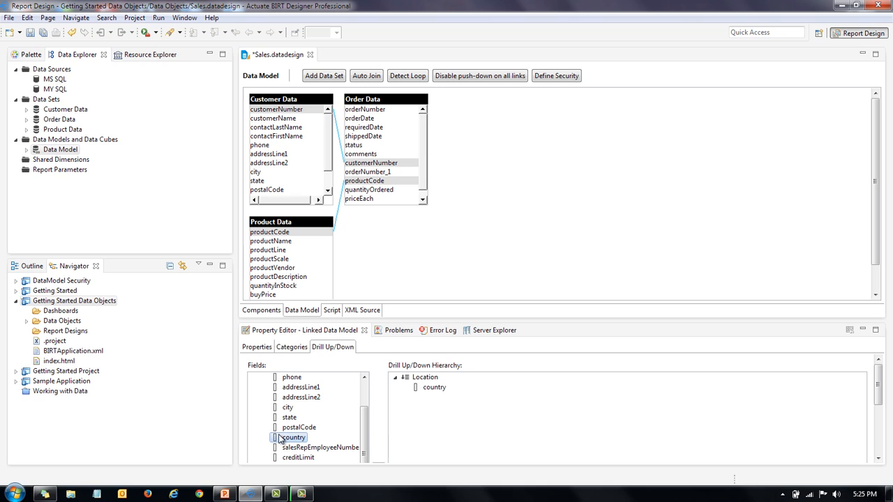
{"action": "left_click_drag", "start_coordinate": [286, 418], "coordinate": [443, 392]}
{"action": "left_click_drag", "start_coordinate": [286, 408], "coordinate": [451, 405]}
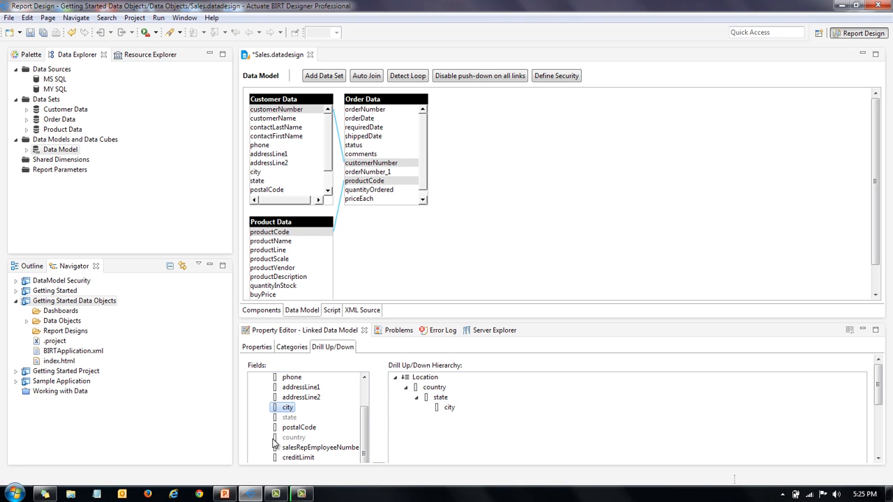
{"action": "left_click_drag", "start_coordinate": [299, 427], "coordinate": [466, 415]}
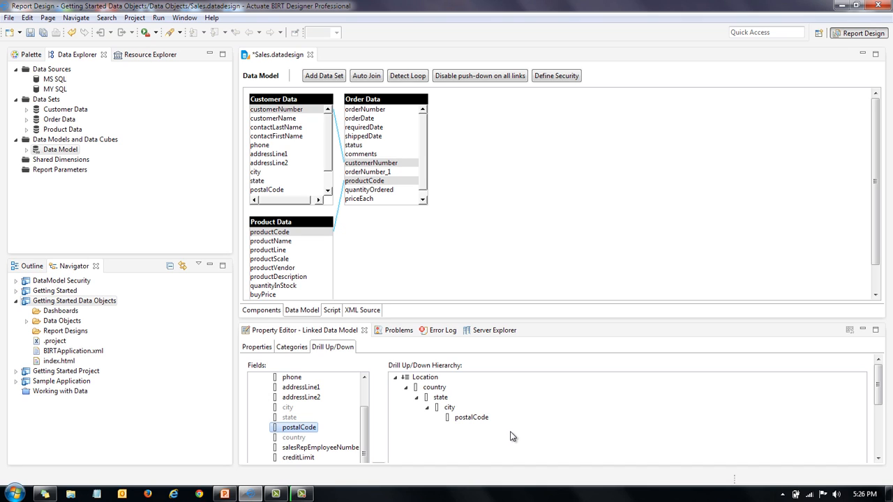
- Start a data security rule named My Security for the data model and assign it to the Customer Data category
{"action": "left_click", "coordinate": [555, 76]}
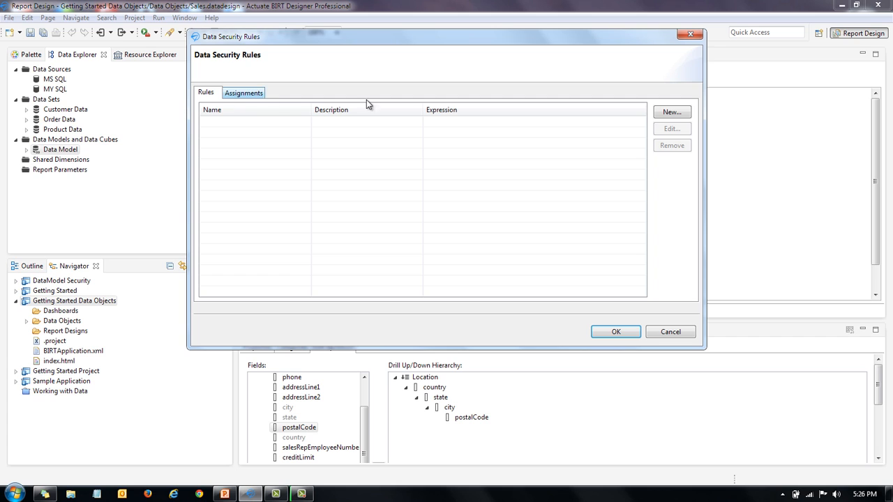
{"action": "left_click", "coordinate": [673, 113]}
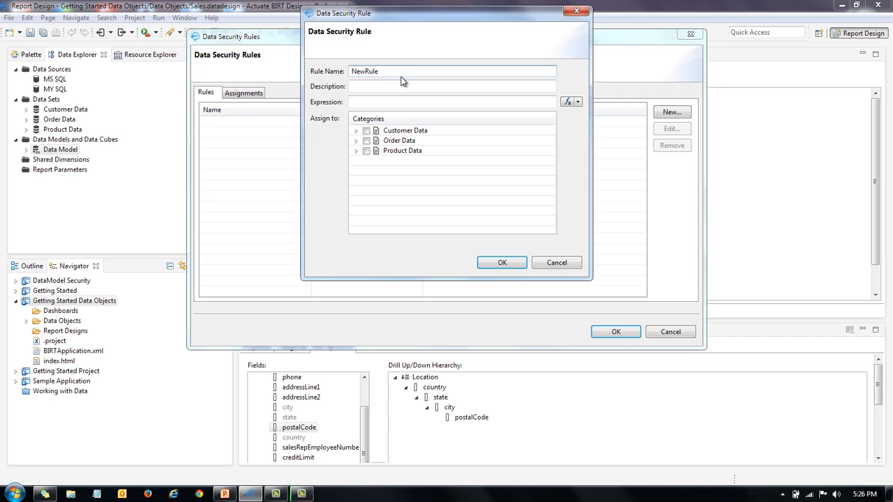
{"action": "double_click", "coordinate": [358, 72]}
{"action": "type", "text": "My Security"}
{"action": "left_click", "coordinate": [366, 132]}
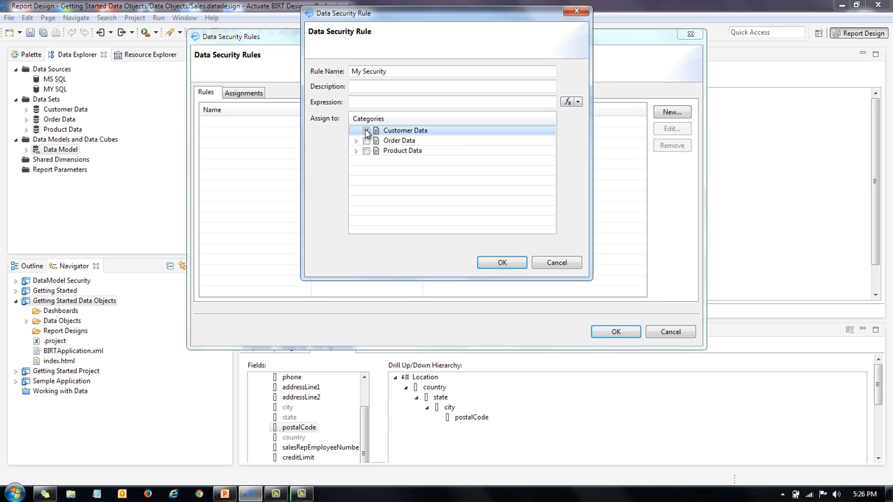
- Begin the rule's expression with hasUserACL(["Manager", and insert the country field from the Customer Data category
{"action": "left_click", "coordinate": [570, 102]}
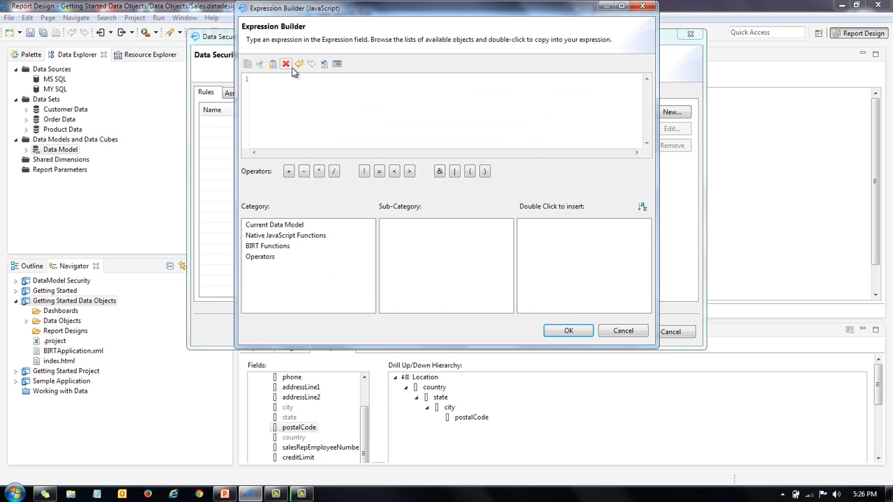
{"action": "type", "text": "hasUserACL"}
{"action": "type", "text": "([\"Manager\","}
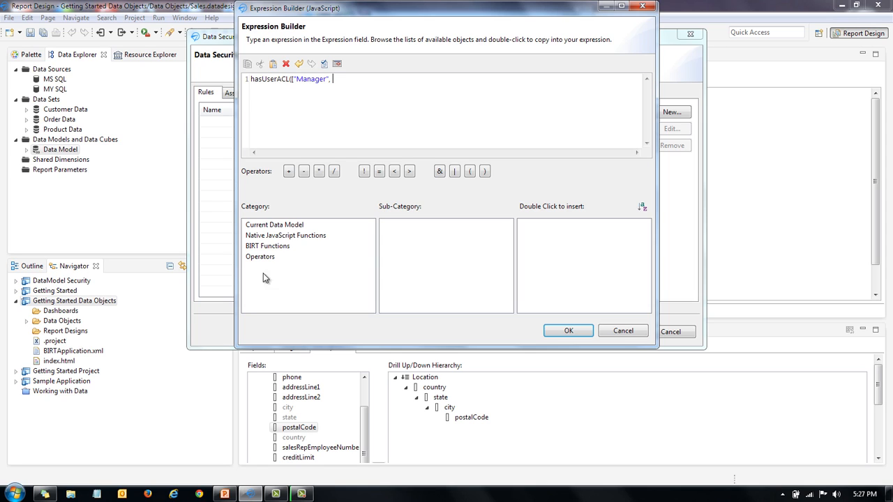
{"action": "left_click", "coordinate": [283, 226]}
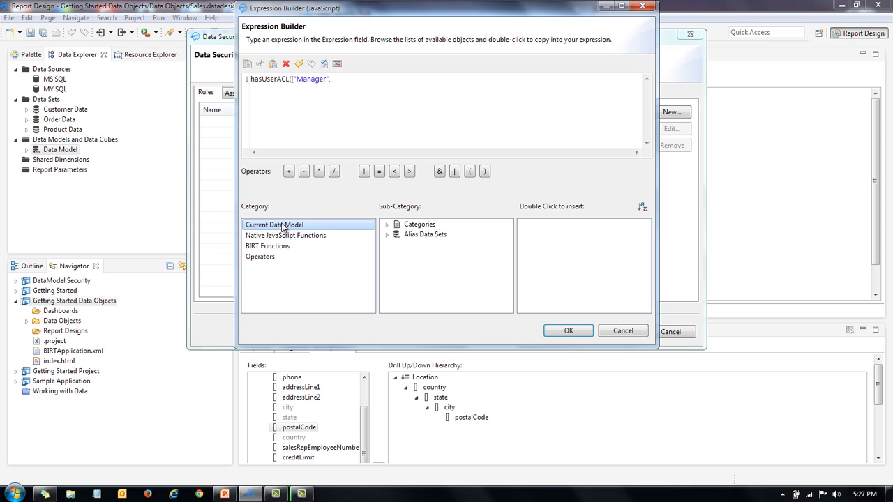
{"action": "left_click", "coordinate": [388, 225]}
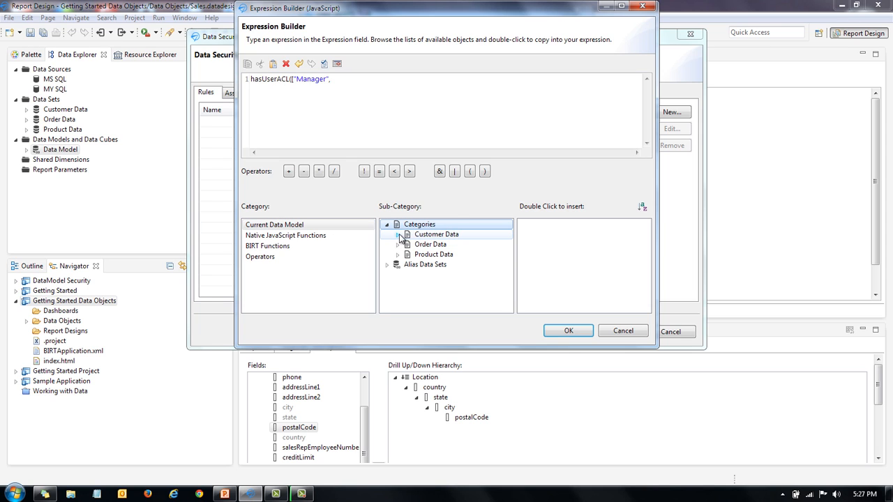
{"action": "left_click", "coordinate": [398, 235]}
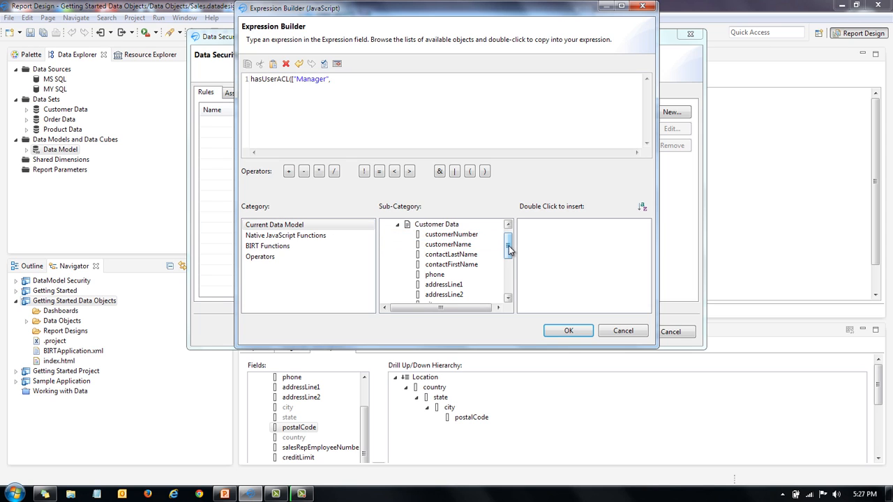
{"action": "left_click_drag", "start_coordinate": [511, 248], "coordinate": [510, 267]}
{"action": "left_click", "coordinate": [441, 284]}
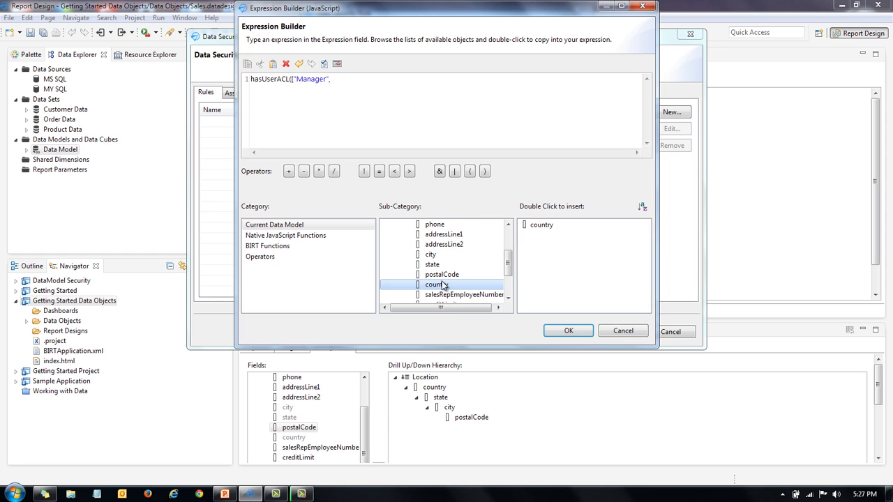
{"action": "double_click", "coordinate": [541, 226]}
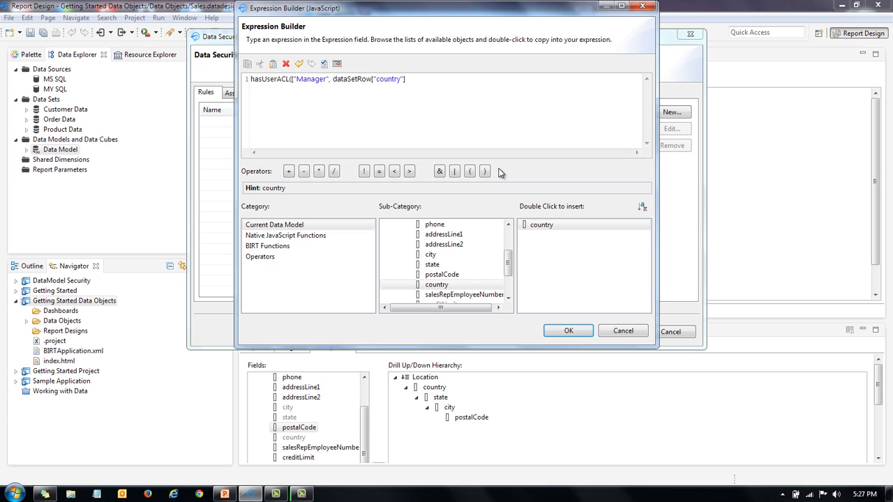
- Complete the rule's expression with ]), validate its syntax and accept it
{"action": "type", "text": "])"}
{"action": "left_click", "coordinate": [324, 64]}
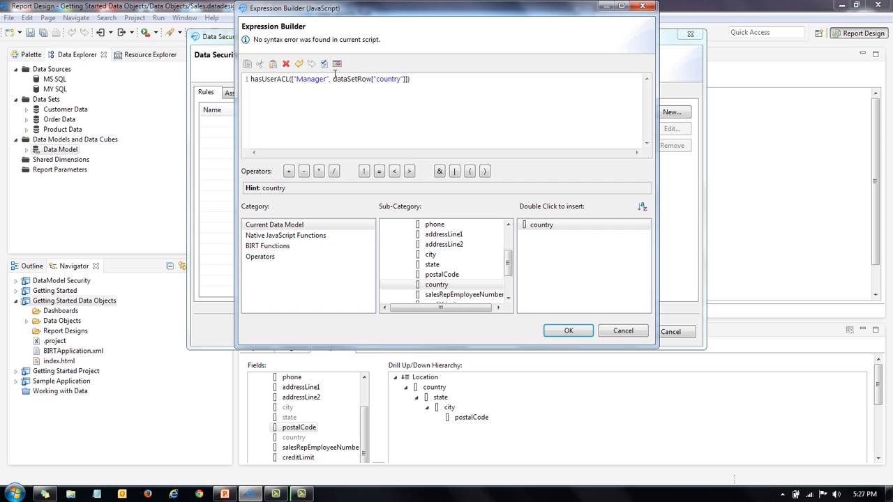
{"action": "left_click", "coordinate": [574, 332]}
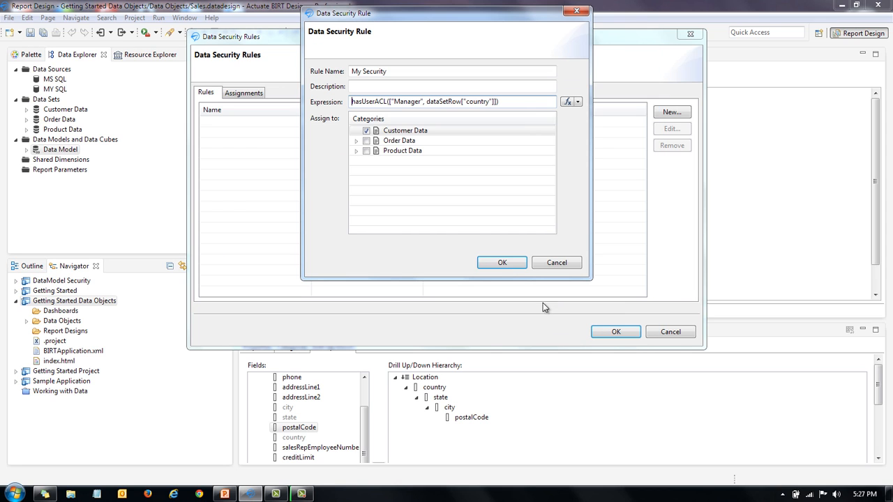
- Save the My Security rule and activate it by enabling data security on the data object
{"action": "left_click", "coordinate": [499, 264]}
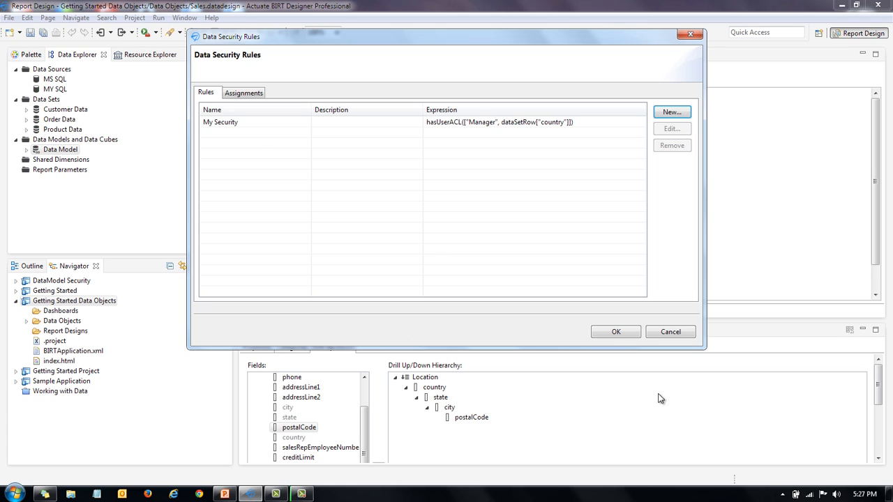
{"action": "left_click", "coordinate": [626, 335]}
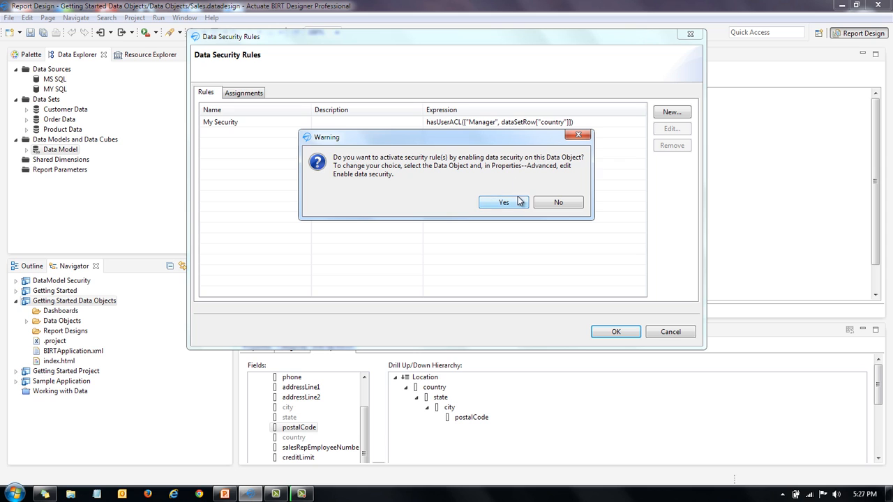
{"action": "left_click", "coordinate": [520, 203]}
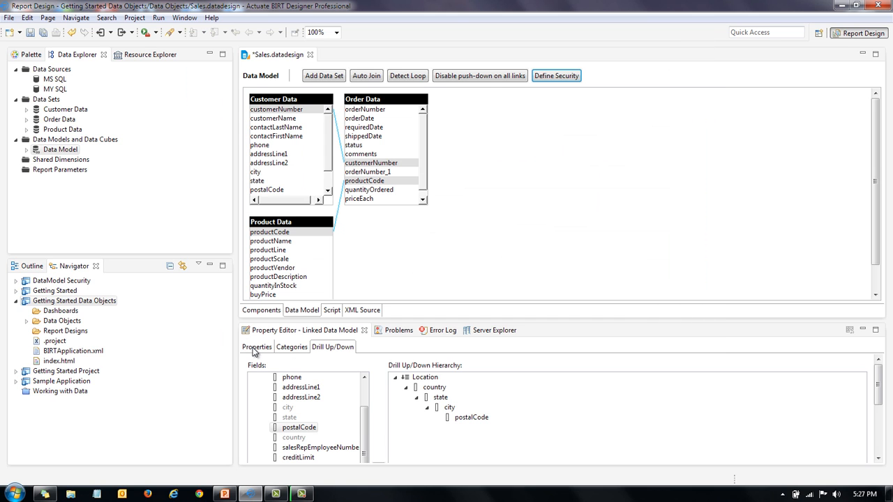
- Check the Enable data security setting in the Sales data object's advanced properties
{"action": "left_click", "coordinate": [255, 347]}
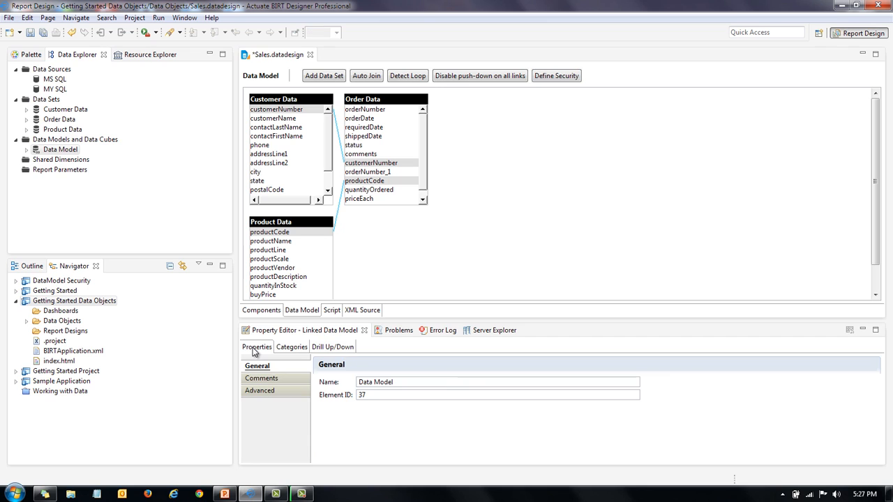
{"action": "left_click", "coordinate": [268, 311]}
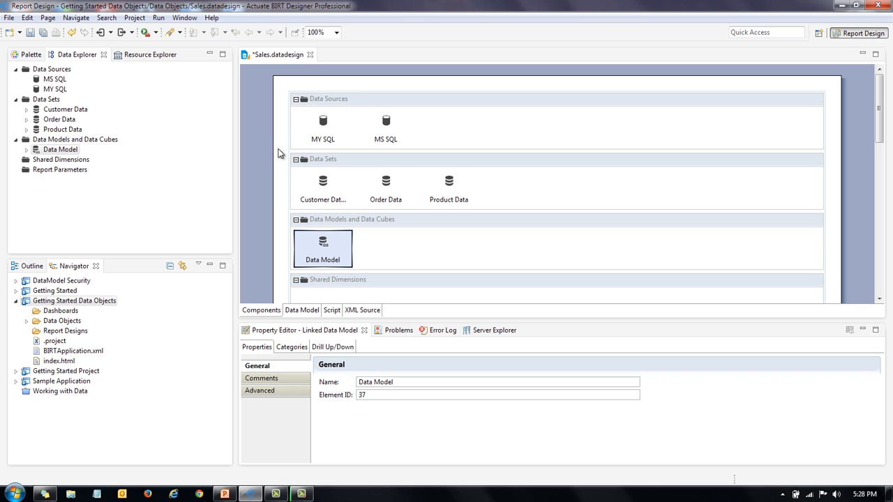
{"action": "left_click", "coordinate": [279, 151]}
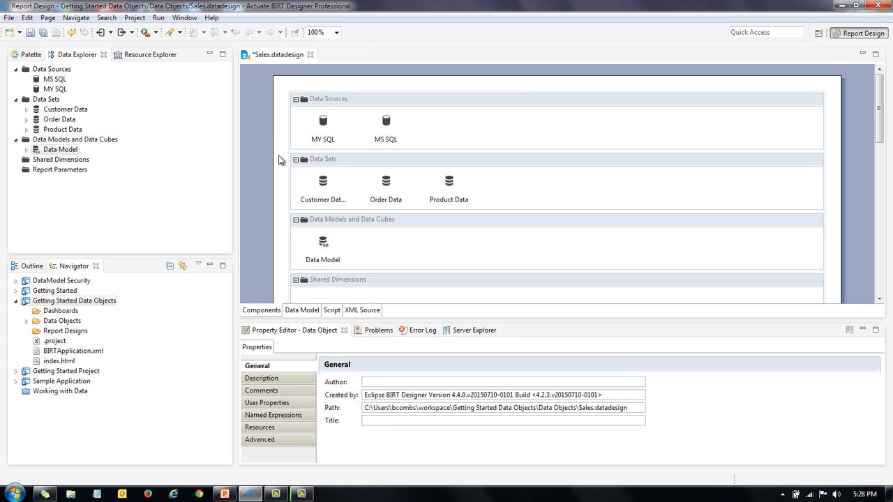
{"action": "left_click", "coordinate": [279, 441]}
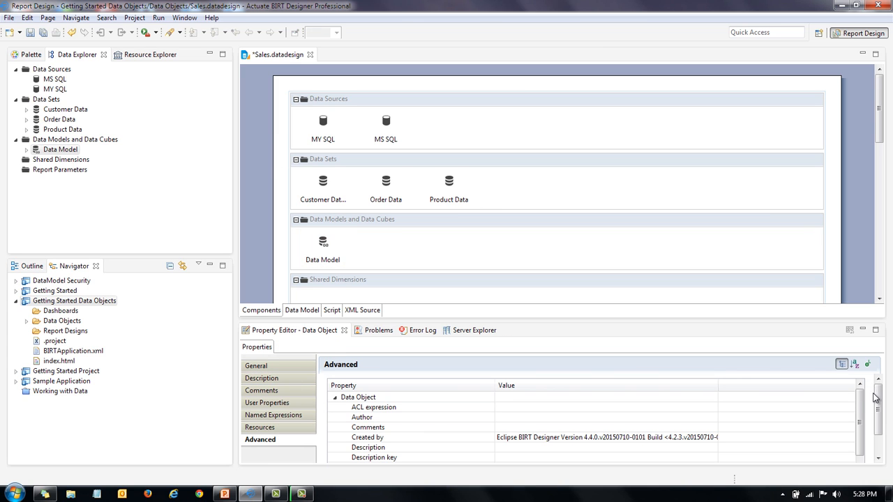
{"action": "left_click_drag", "start_coordinate": [878, 395], "coordinate": [881, 420]}
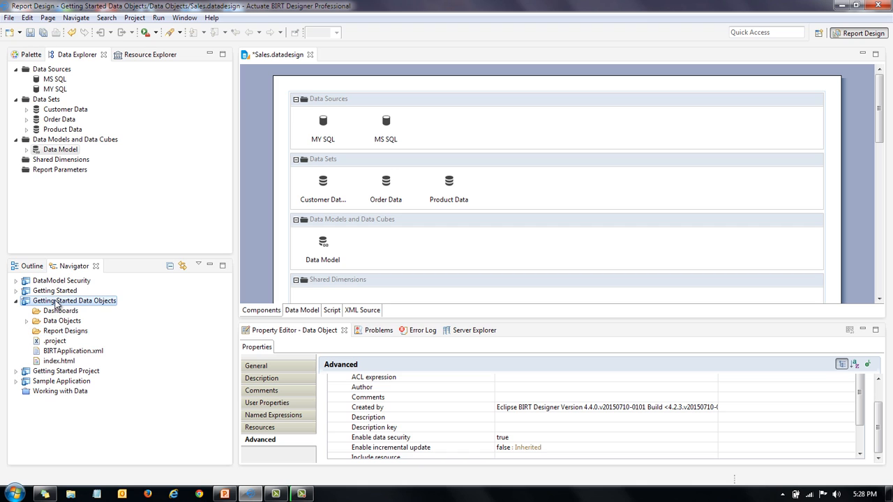
- Create a blank report named test secuity in the Report Designs folder of the Getting Started Data Objects project
{"action": "left_click", "coordinate": [9, 19]}
{"action": "mouse_move", "coordinate": [31, 32]}
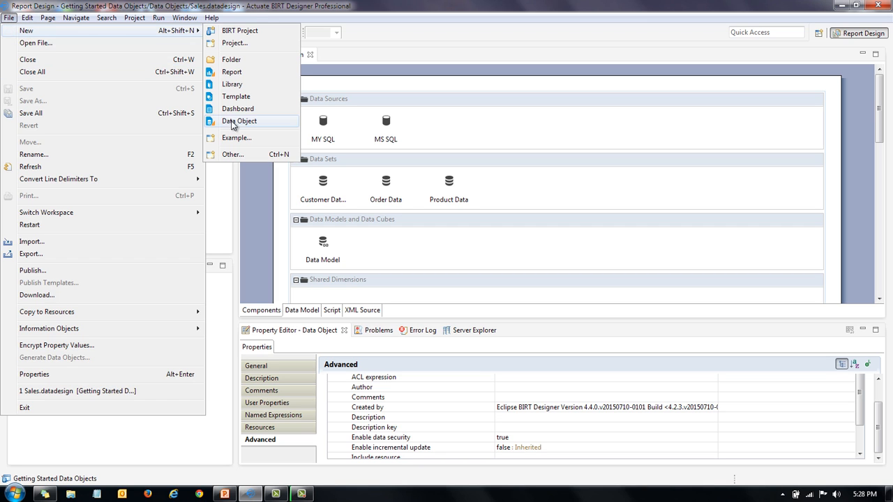
{"action": "left_click", "coordinate": [232, 73]}
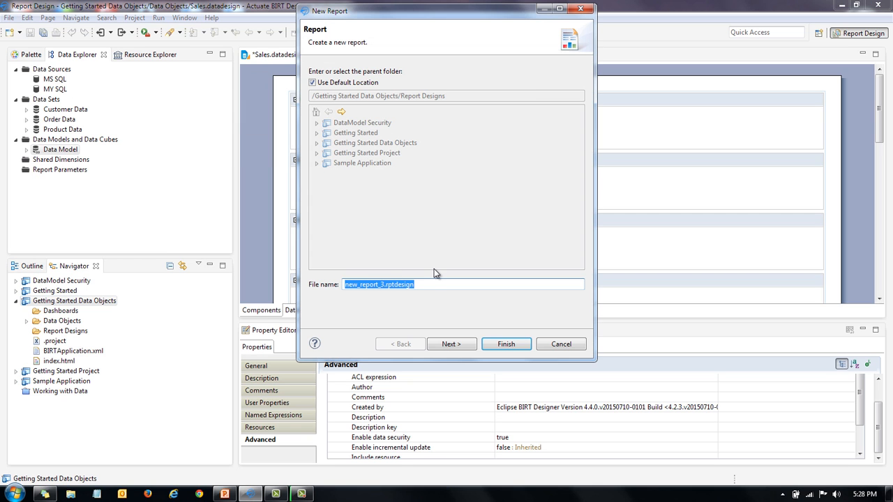
{"action": "type", "text": "test se"}
{"action": "type", "text": "cuir"}
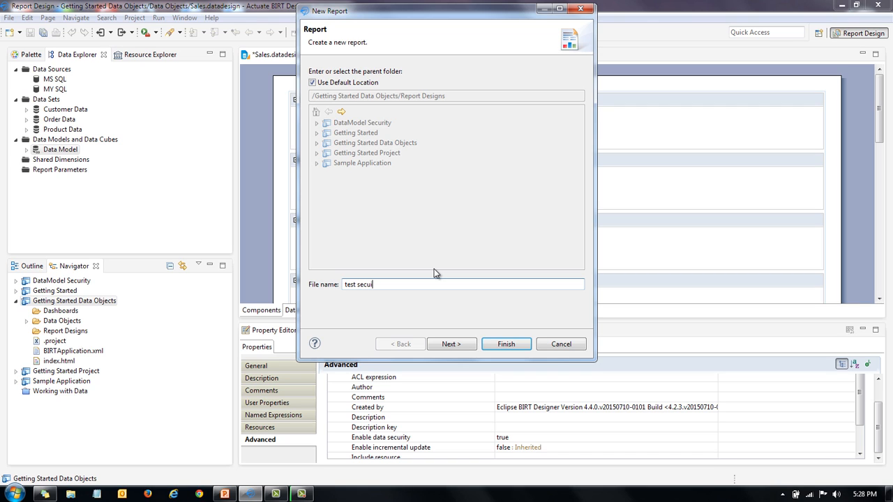
{"action": "key", "text": "BackSpace"}
{"action": "type", "text": "ty"}
{"action": "left_click", "coordinate": [451, 344]}
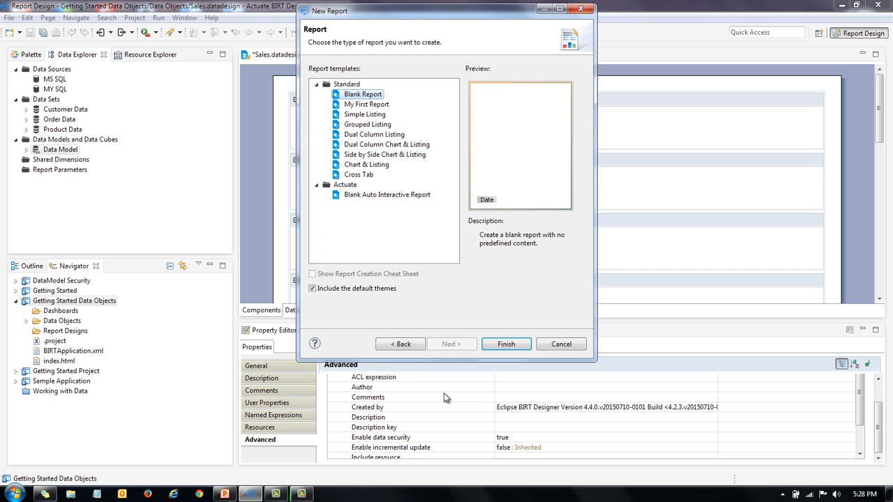
{"action": "left_click", "coordinate": [507, 344]}
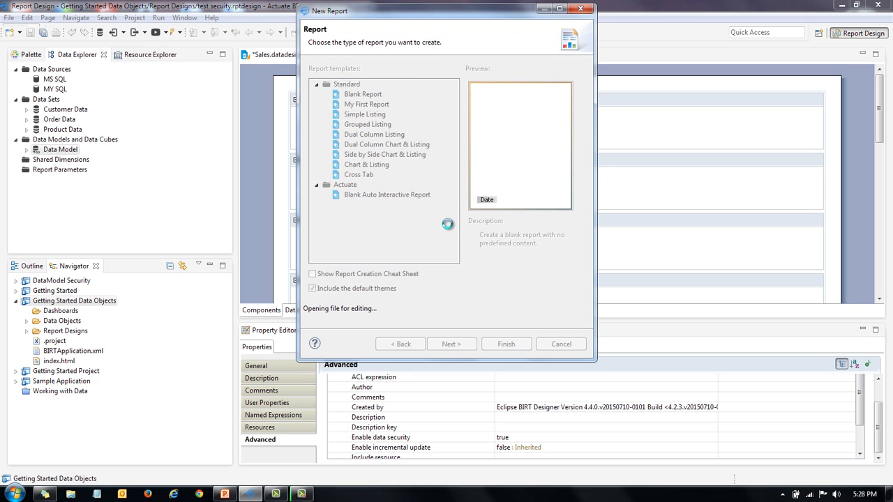
- Add an Actuate Data Object data source to the report, based on Data Objects/Sales.datadesign
{"action": "right_click", "coordinate": [67, 72]}
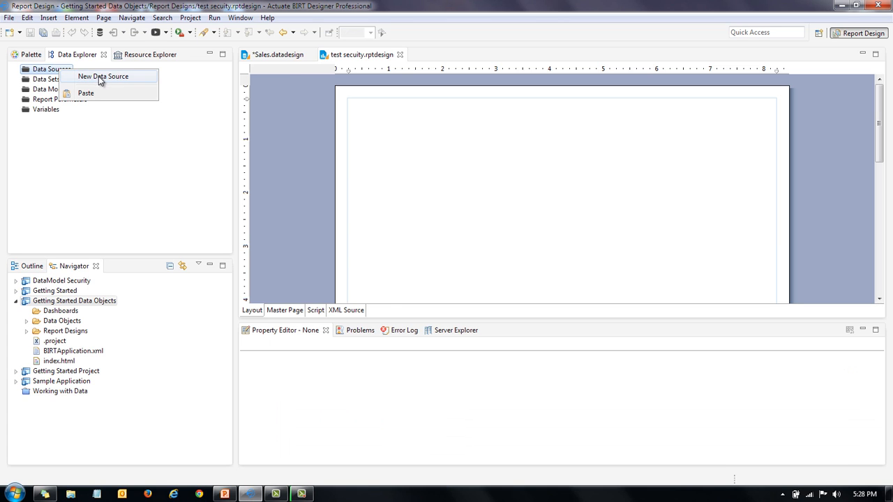
{"action": "left_click", "coordinate": [101, 77]}
{"action": "left_click", "coordinate": [336, 99]}
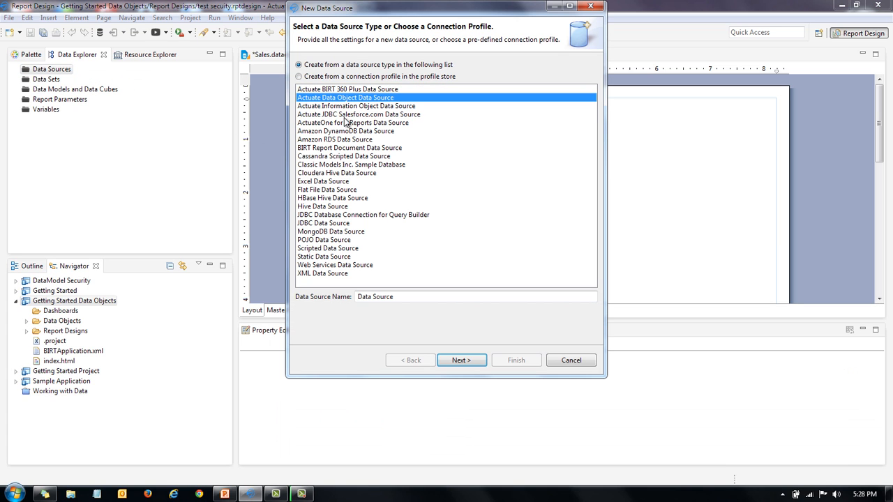
{"action": "left_click", "coordinate": [466, 357]}
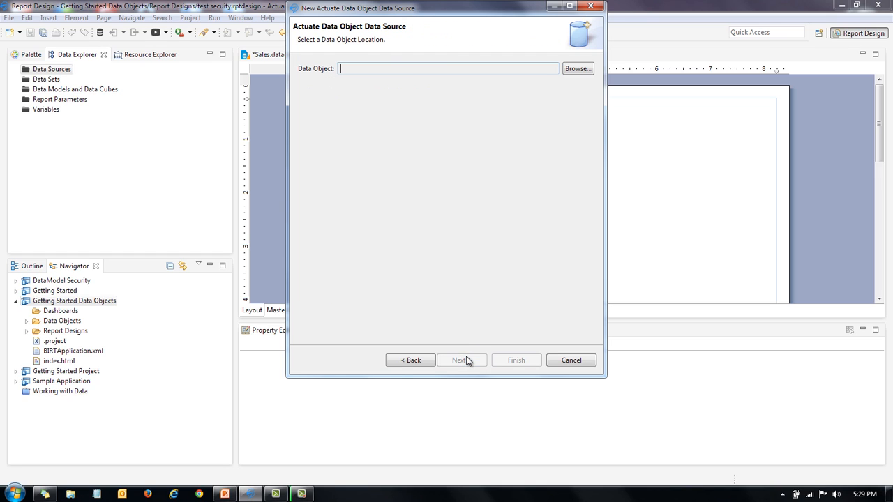
{"action": "left_click", "coordinate": [579, 69]}
{"action": "left_click", "coordinate": [358, 81]}
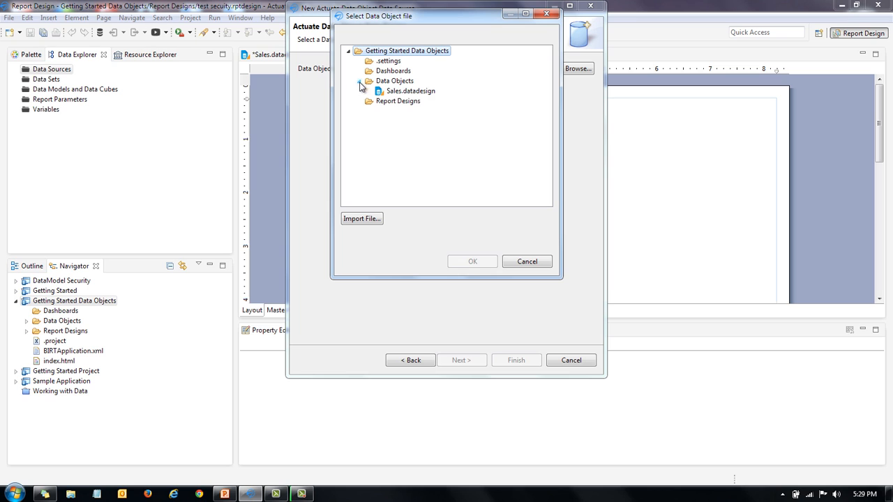
{"action": "left_click", "coordinate": [408, 93]}
{"action": "left_click", "coordinate": [491, 262]}
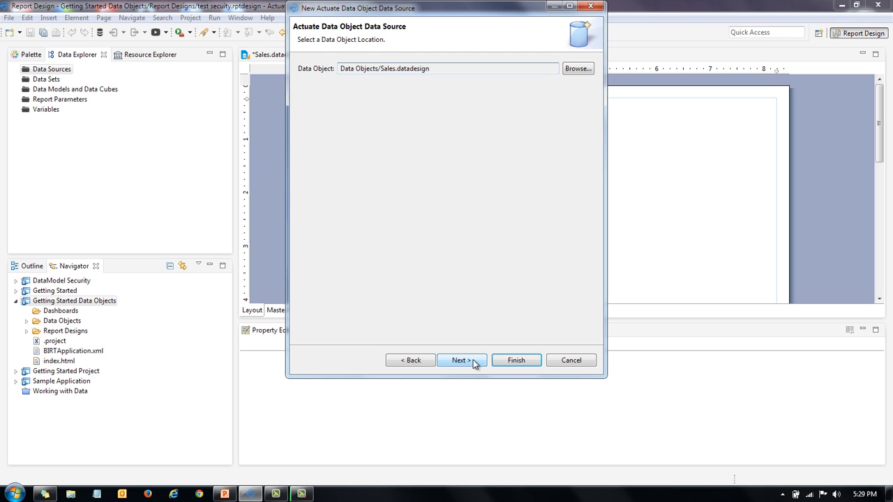
{"action": "left_click", "coordinate": [474, 362]}
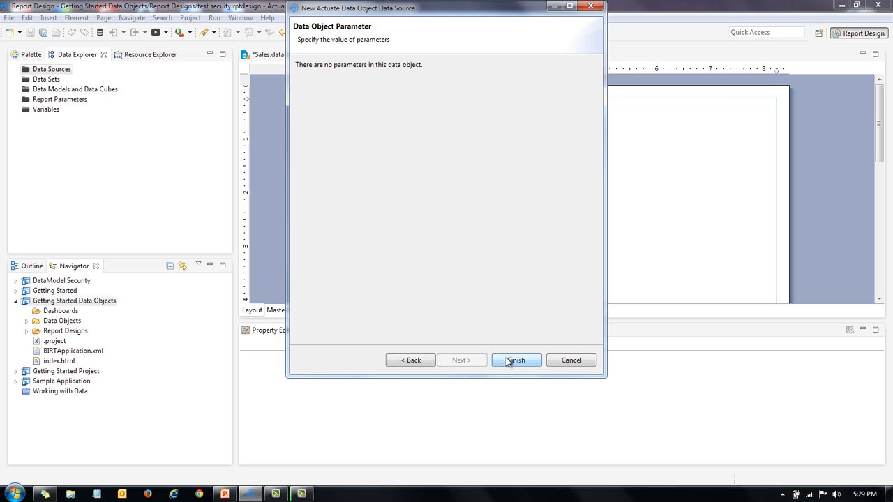
{"action": "key", "text": "Return"}
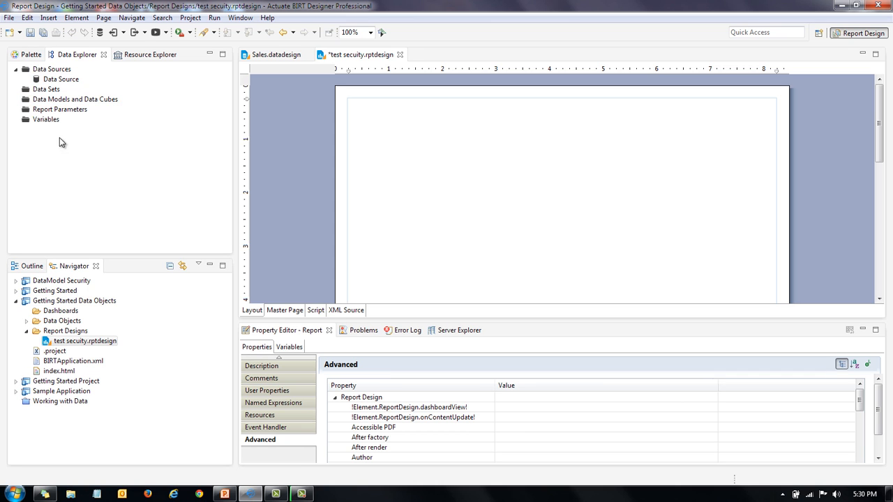
- Add the data object's data model to the report under the name Data Model, using Data Source
{"action": "right_click", "coordinate": [66, 103]}
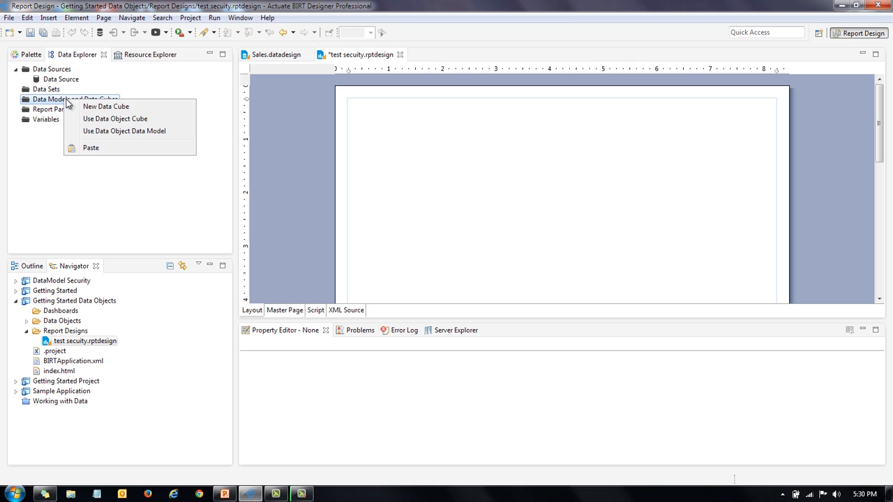
{"action": "left_click", "coordinate": [110, 134]}
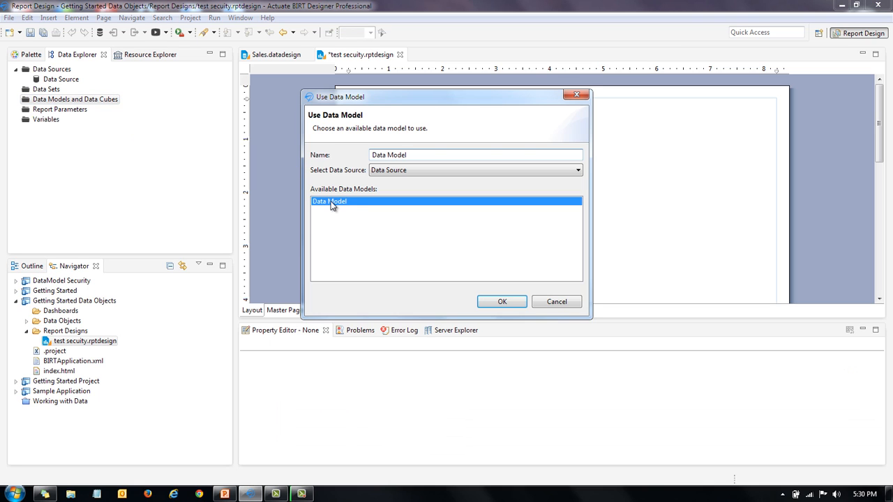
{"action": "left_click", "coordinate": [502, 302]}
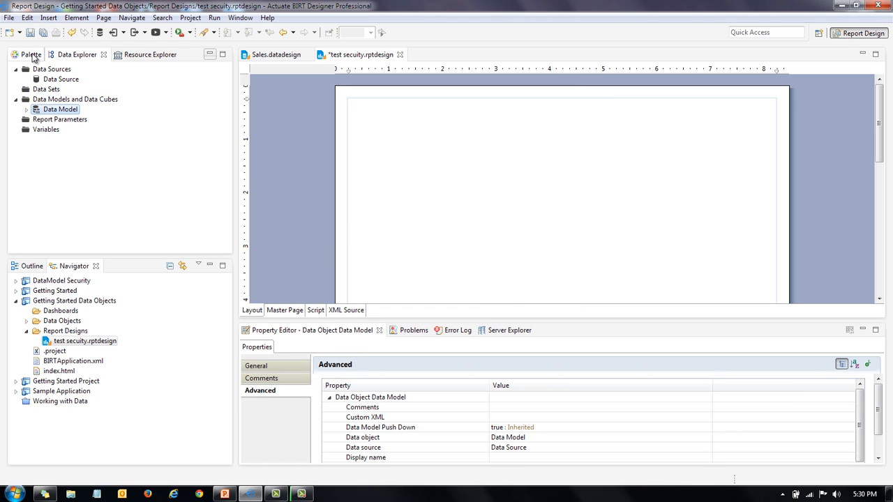
- Insert a table with 3 columns and 1 detail row into the report layout, without a data set
{"action": "left_click", "coordinate": [33, 57]}
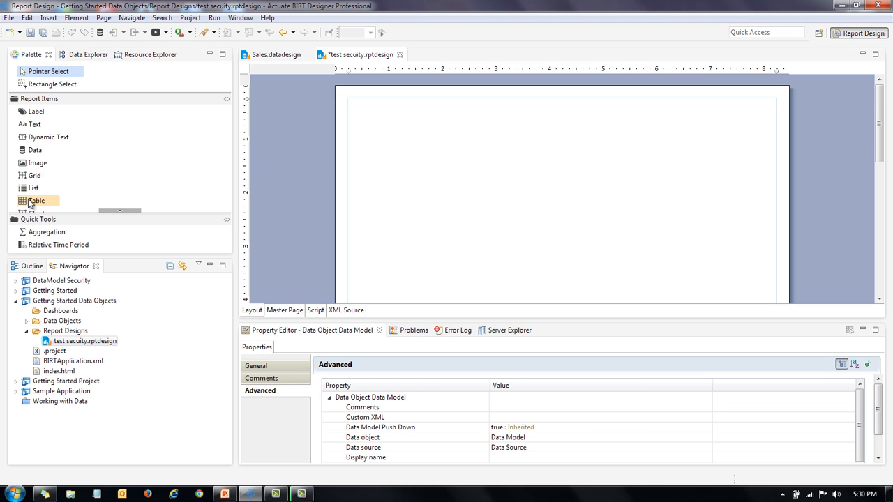
{"action": "left_click_drag", "start_coordinate": [31, 201], "coordinate": [479, 150]}
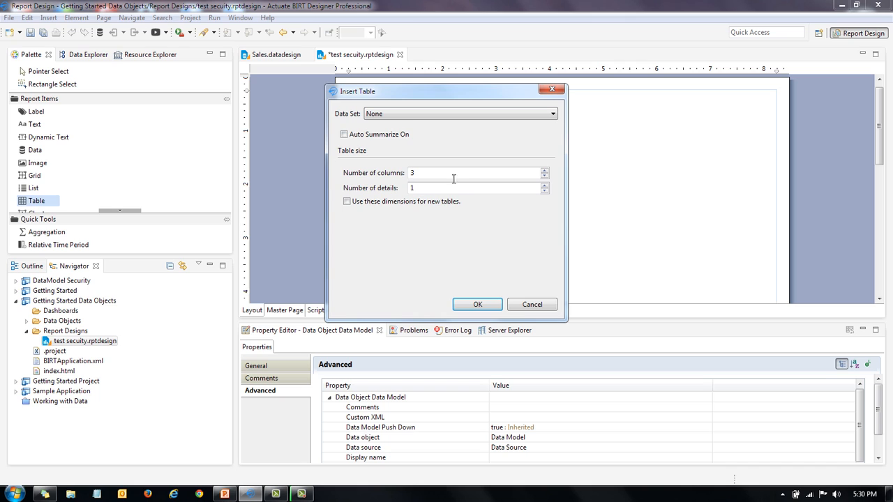
{"action": "left_click", "coordinate": [479, 305]}
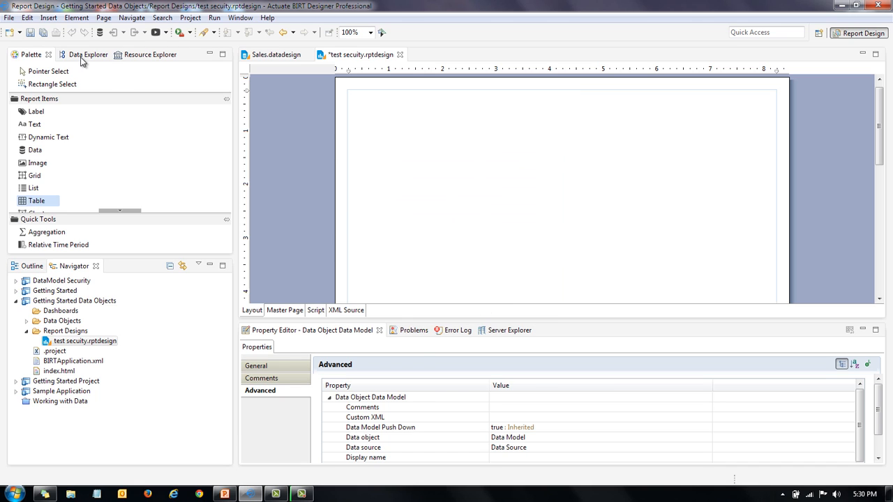
- Place the Full Name and country fields from the data model's Customer Data in the first and second columns of the table's detail row
{"action": "left_click", "coordinate": [84, 55]}
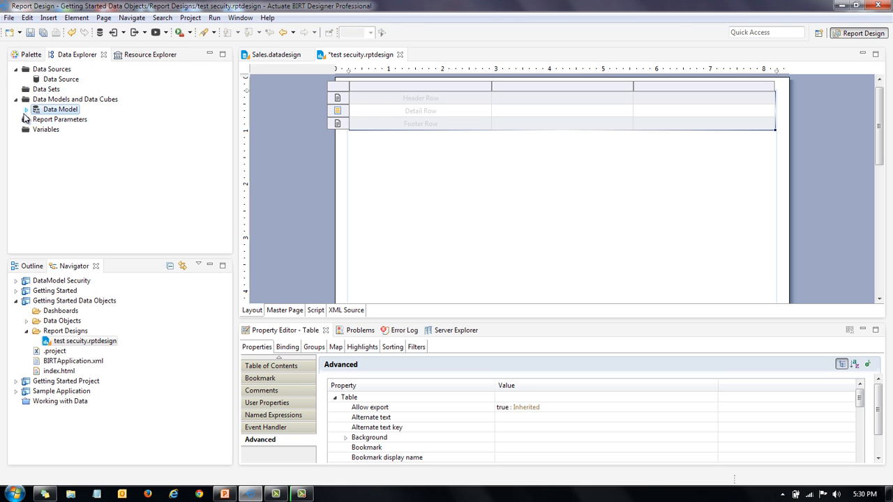
{"action": "left_click", "coordinate": [26, 111]}
{"action": "left_click", "coordinate": [38, 120]}
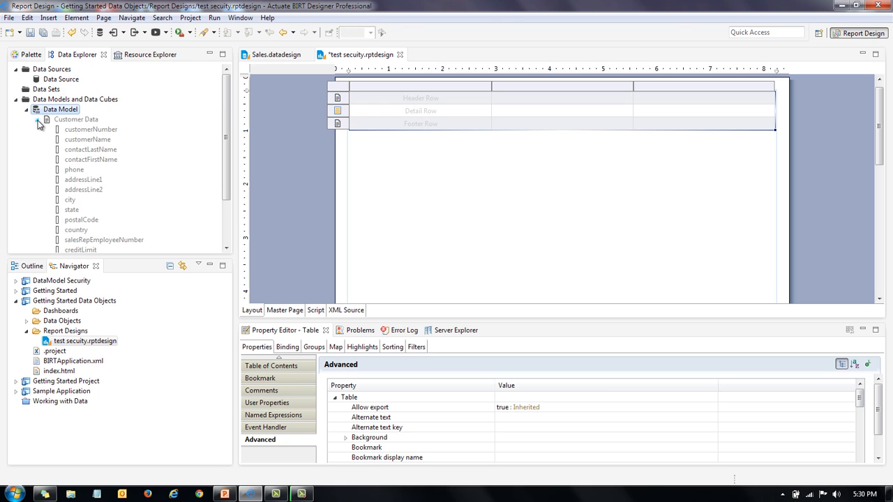
{"action": "left_click_drag", "start_coordinate": [224, 154], "coordinate": [231, 194]}
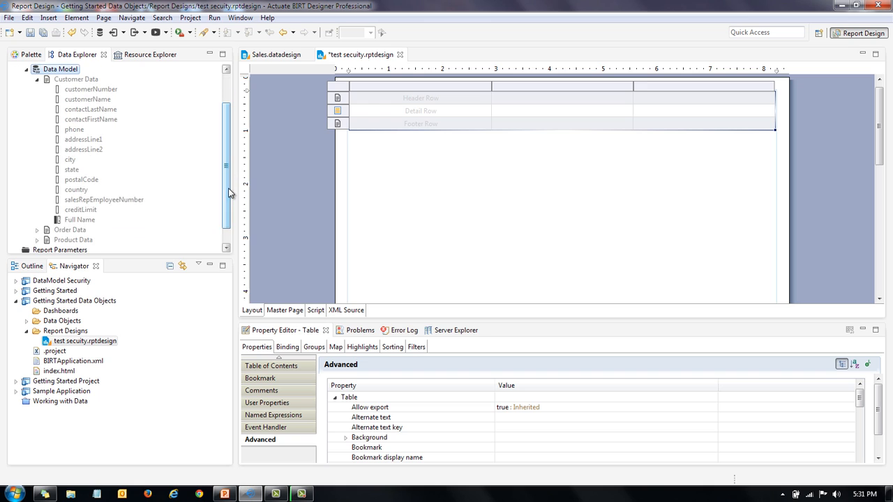
{"action": "left_click_drag", "start_coordinate": [79, 219], "coordinate": [390, 116]}
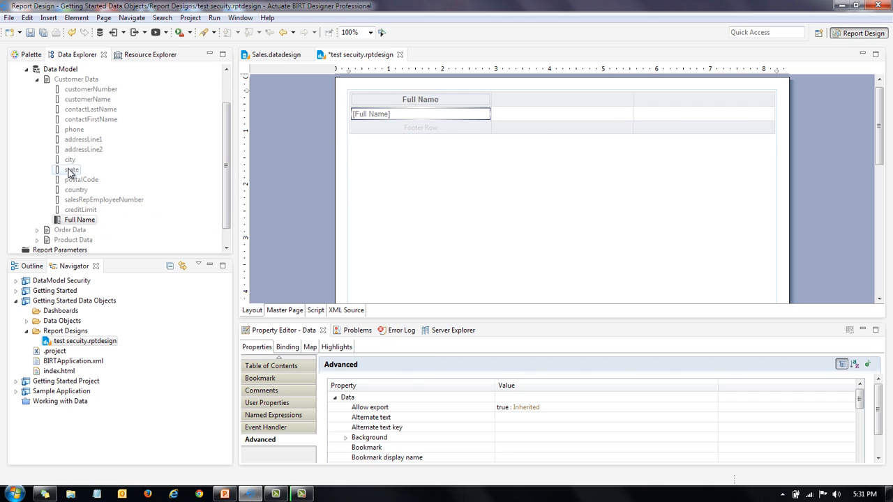
{"action": "left_click_drag", "start_coordinate": [73, 191], "coordinate": [512, 116]}
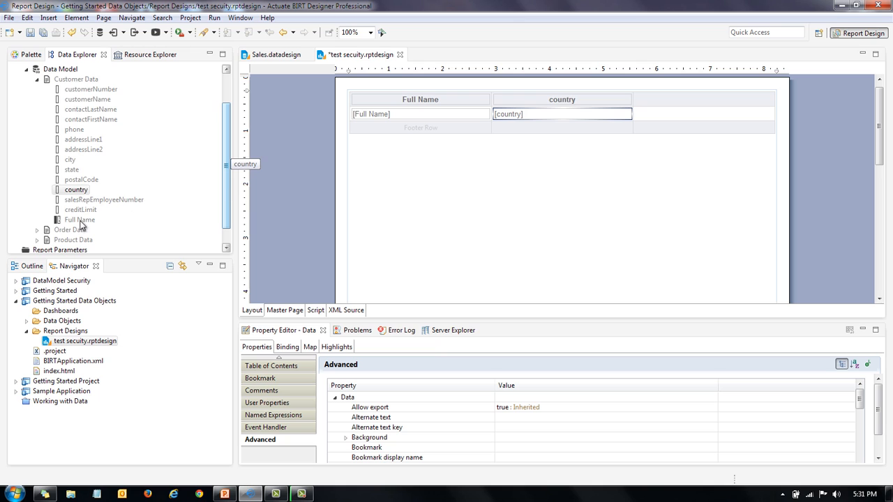
- Place the orderDate field from the data model's Order Data in the third column of the table's detail row
{"action": "scroll", "coordinate": [36, 230], "scroll_direction": "down", "scroll_amount": 1}
{"action": "left_click", "coordinate": [37, 209]}
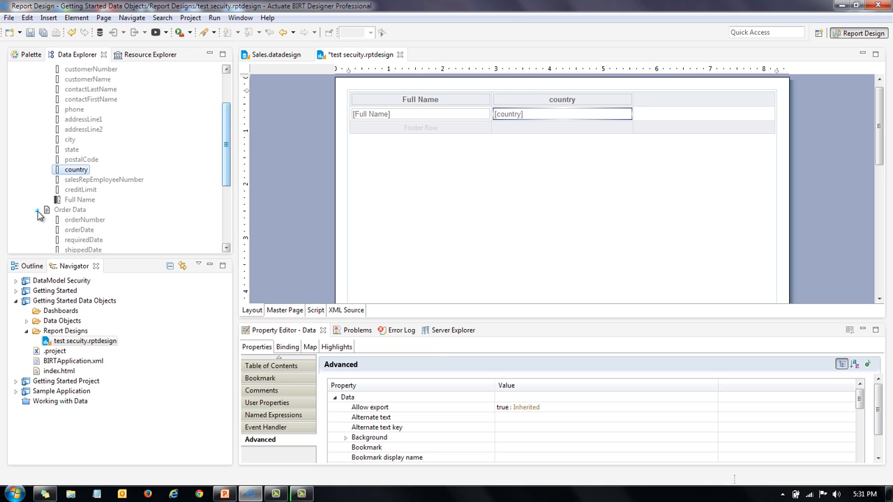
{"action": "left_click_drag", "start_coordinate": [227, 167], "coordinate": [231, 192]}
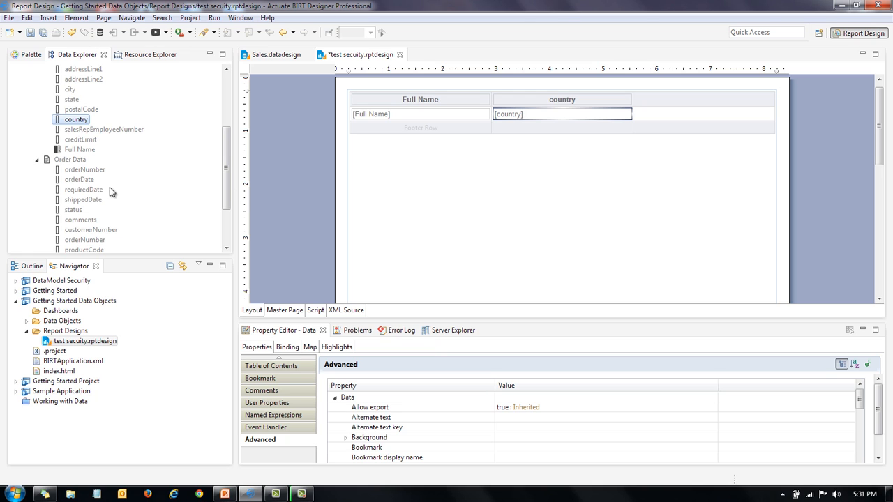
{"action": "left_click_drag", "start_coordinate": [76, 180], "coordinate": [676, 120]}
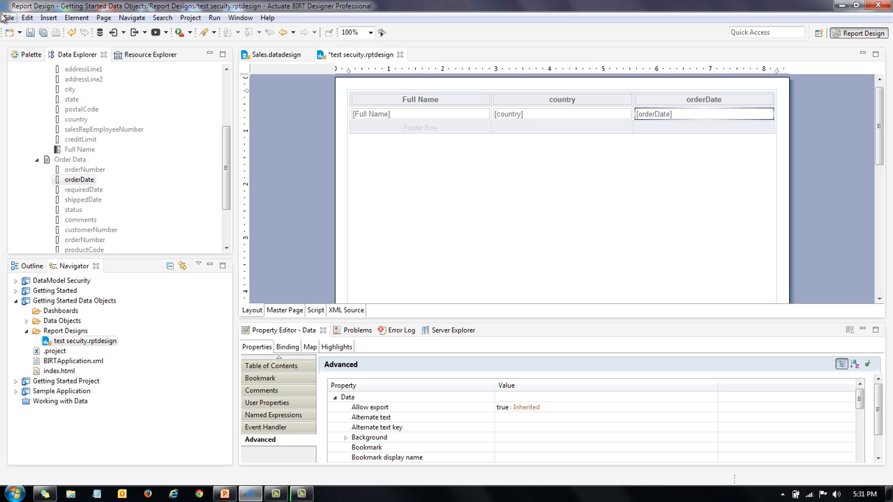
- Save the test secuity report, view it without data security, and close the viewer
{"action": "left_click", "coordinate": [42, 32]}
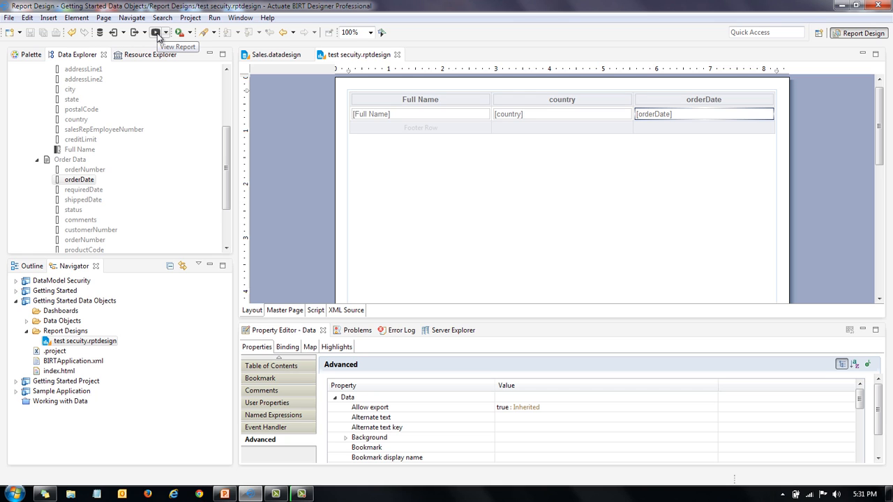
{"action": "left_click", "coordinate": [156, 33]}
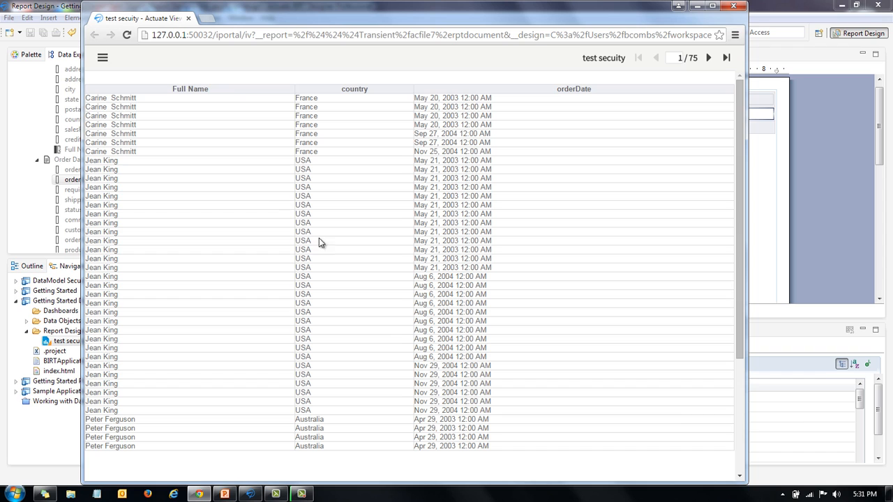
{"action": "left_click", "coordinate": [735, 8]}
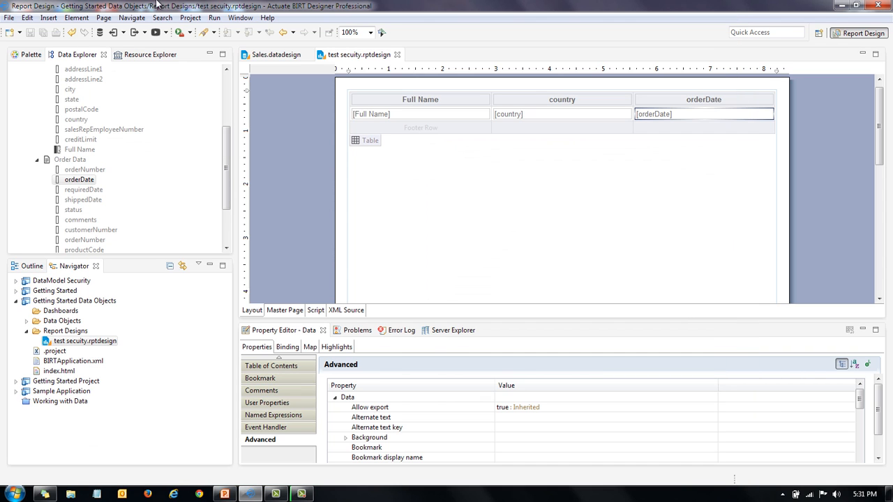
- View the report with data security in the web viewer, impersonating the access control list Manager, and close the viewer
{"action": "left_click", "coordinate": [215, 18]}
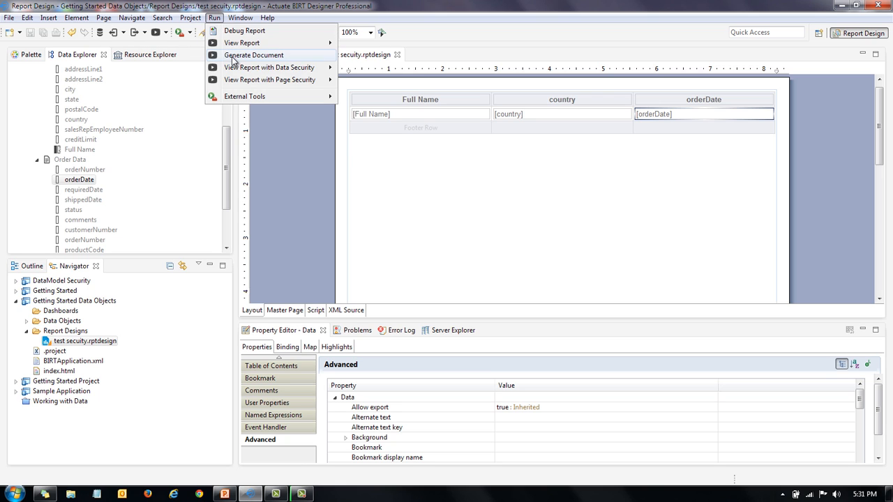
{"action": "mouse_move", "coordinate": [237, 70]}
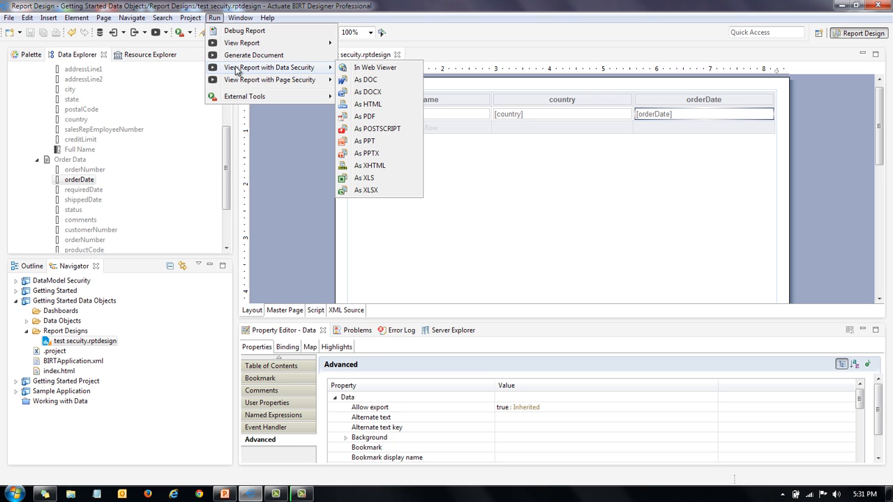
{"action": "left_click", "coordinate": [371, 70]}
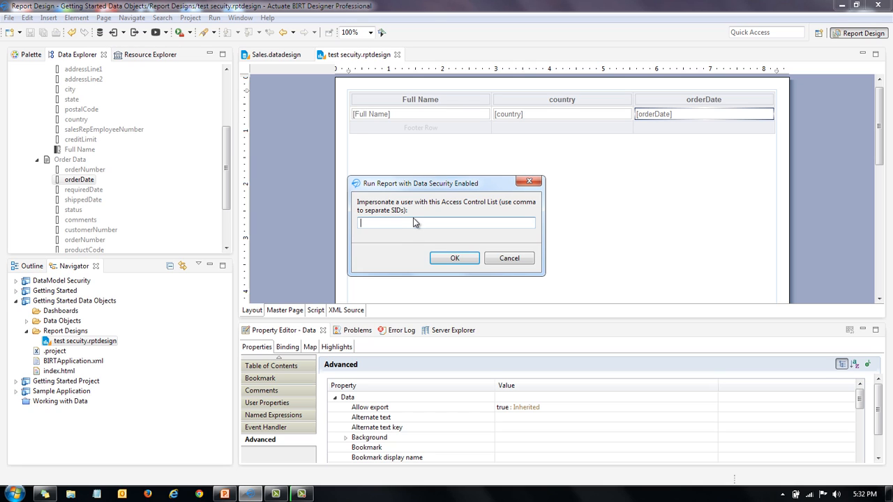
{"action": "type", "text": "Manager"}
{"action": "left_click", "coordinate": [457, 258]}
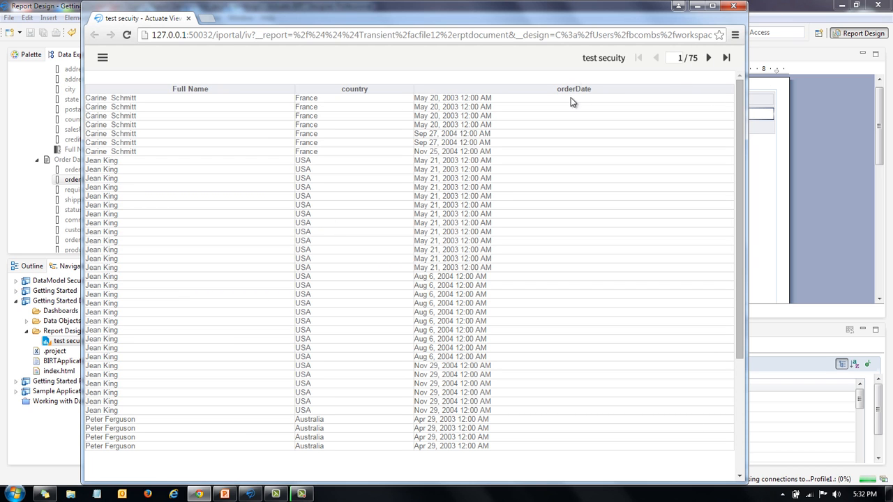
{"action": "left_click", "coordinate": [734, 6]}
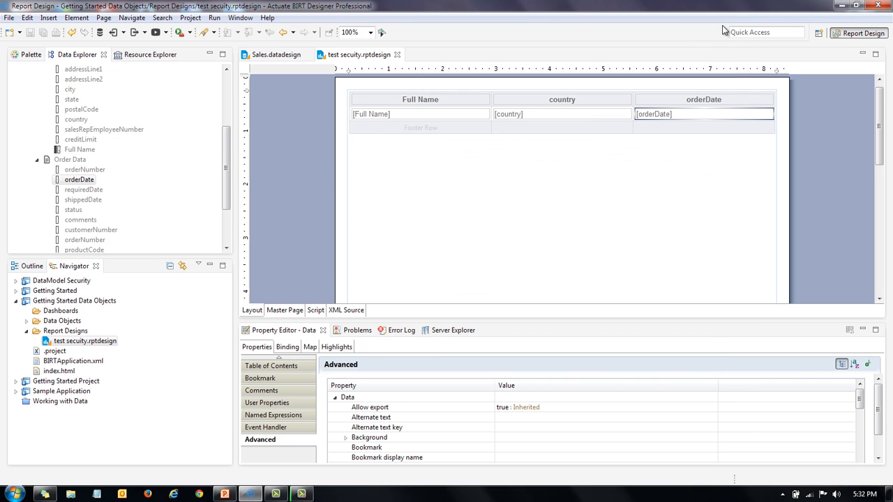
- View the report with data security in the web viewer, impersonating the access control list France
{"action": "left_click", "coordinate": [214, 17]}
{"action": "mouse_move", "coordinate": [241, 68]}
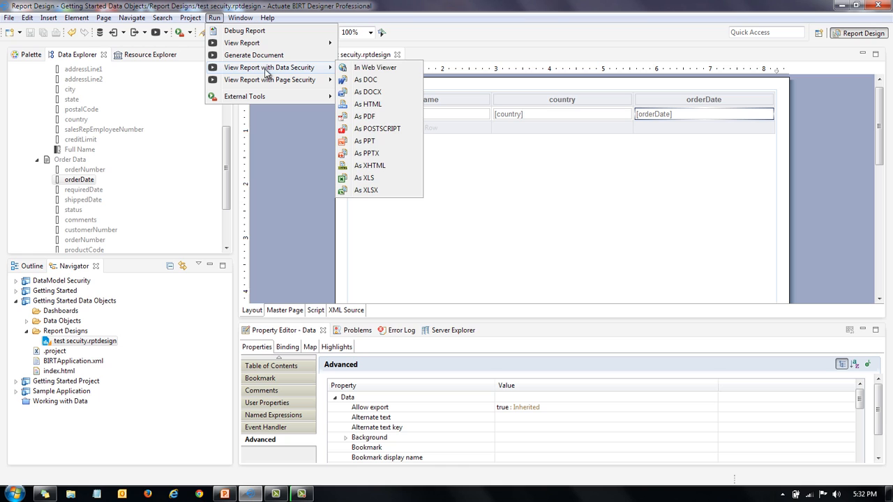
{"action": "left_click", "coordinate": [380, 67]}
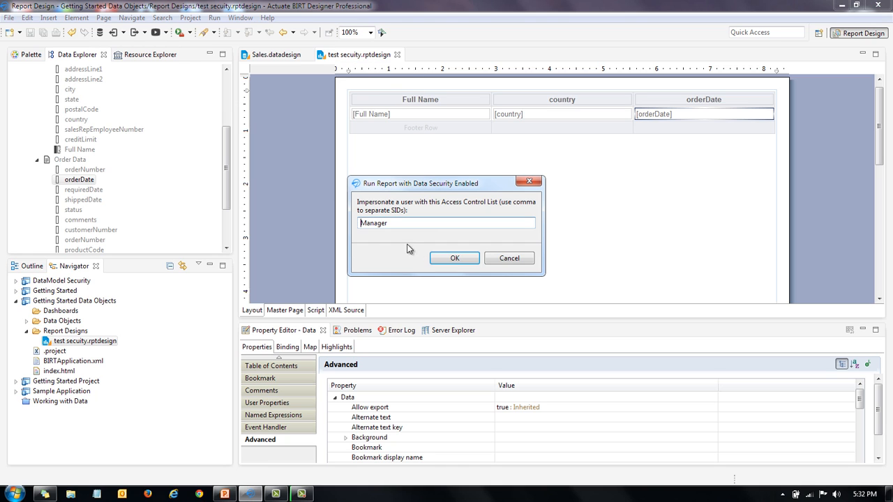
{"action": "type", "text": "France"}
{"action": "left_click", "coordinate": [455, 259]}
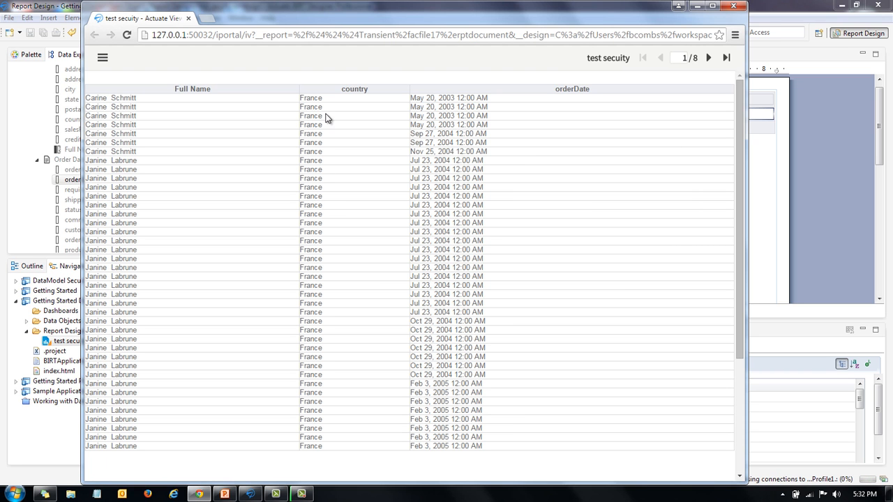
- Check the countries on the last page of the secured report, go back a page, and close the viewer
{"action": "left_click", "coordinate": [725, 59]}
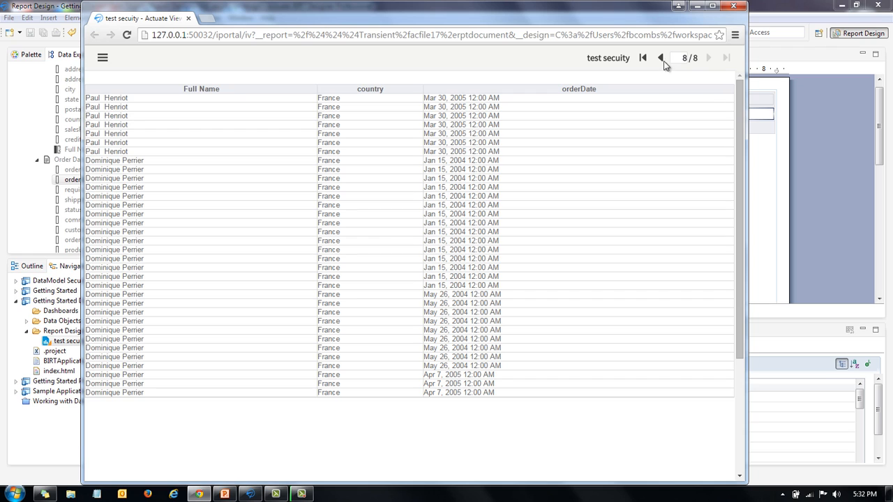
{"action": "left_click", "coordinate": [661, 58]}
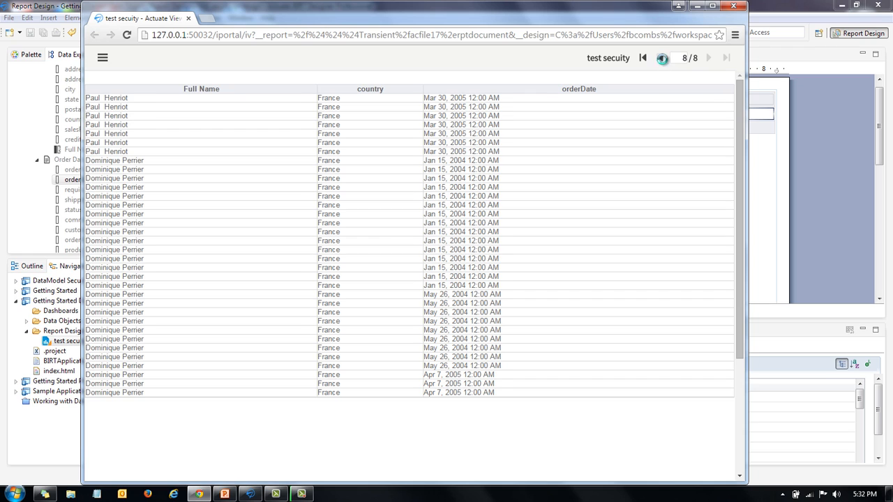
{"action": "left_click", "coordinate": [733, 6]}
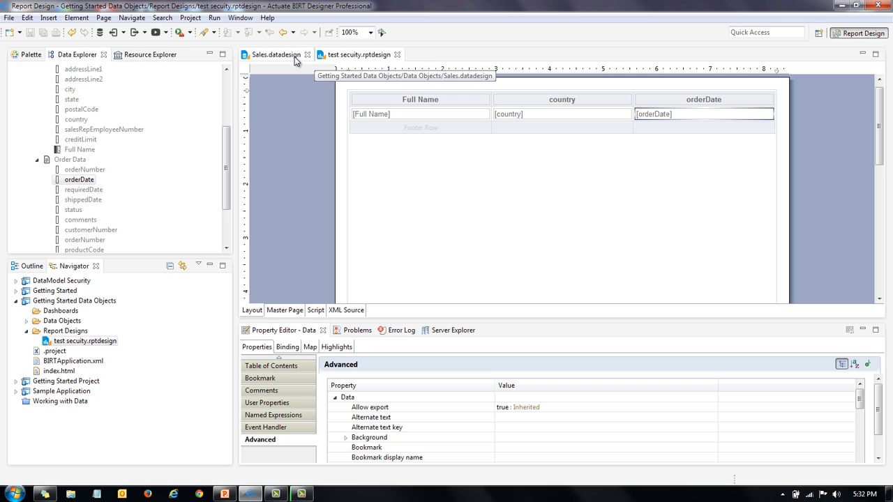
- Start generating data objects from Sales.datadesign in the Data Objects folder of the Getting Started Data Objects project
{"action": "left_click", "coordinate": [27, 321]}
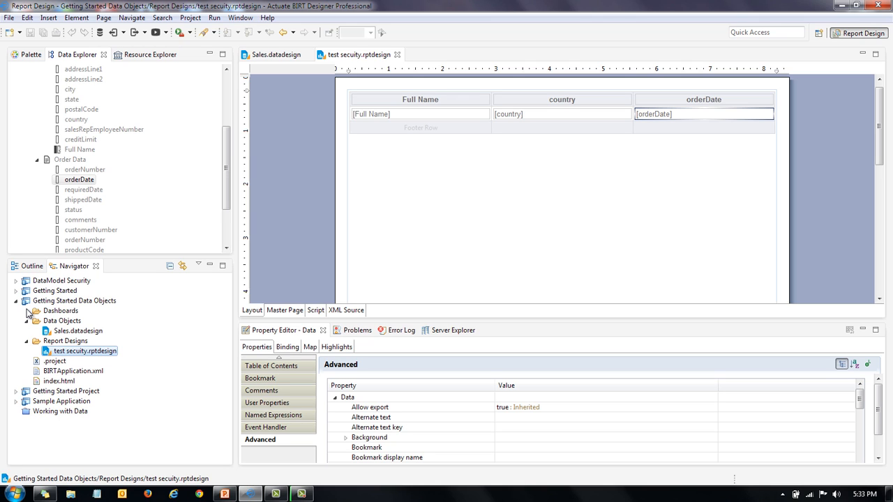
{"action": "right_click", "coordinate": [81, 334]}
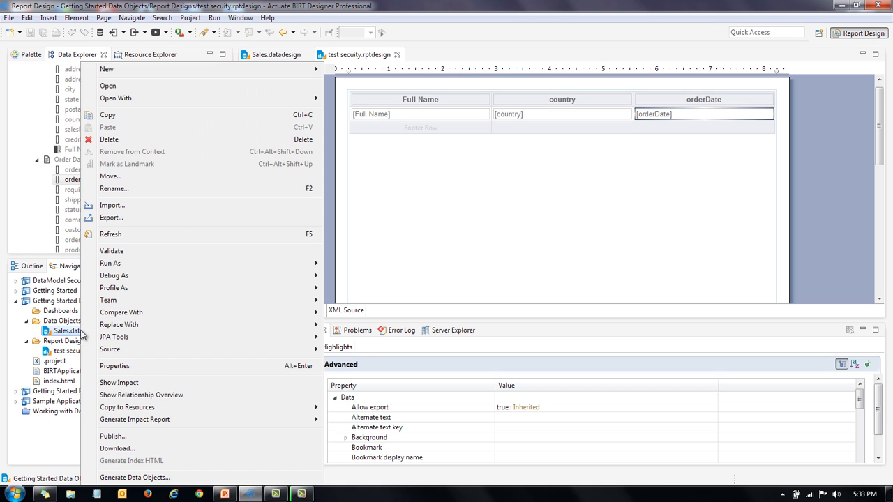
{"action": "left_click", "coordinate": [127, 479]}
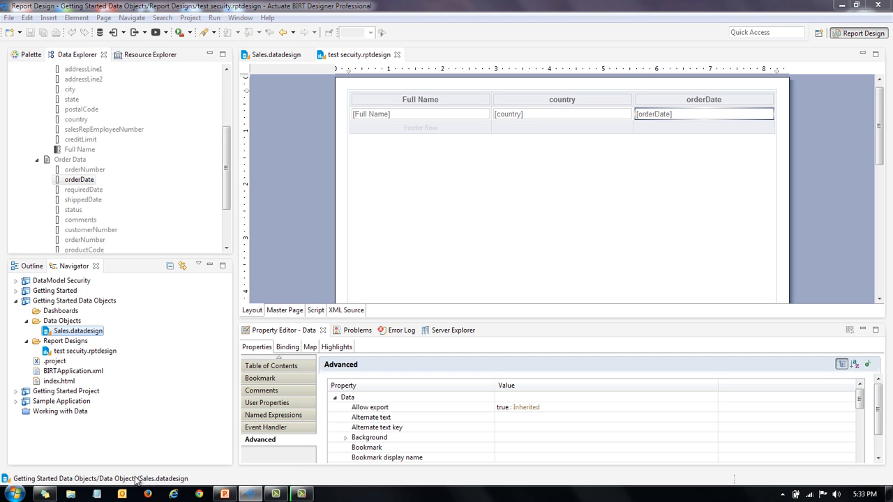